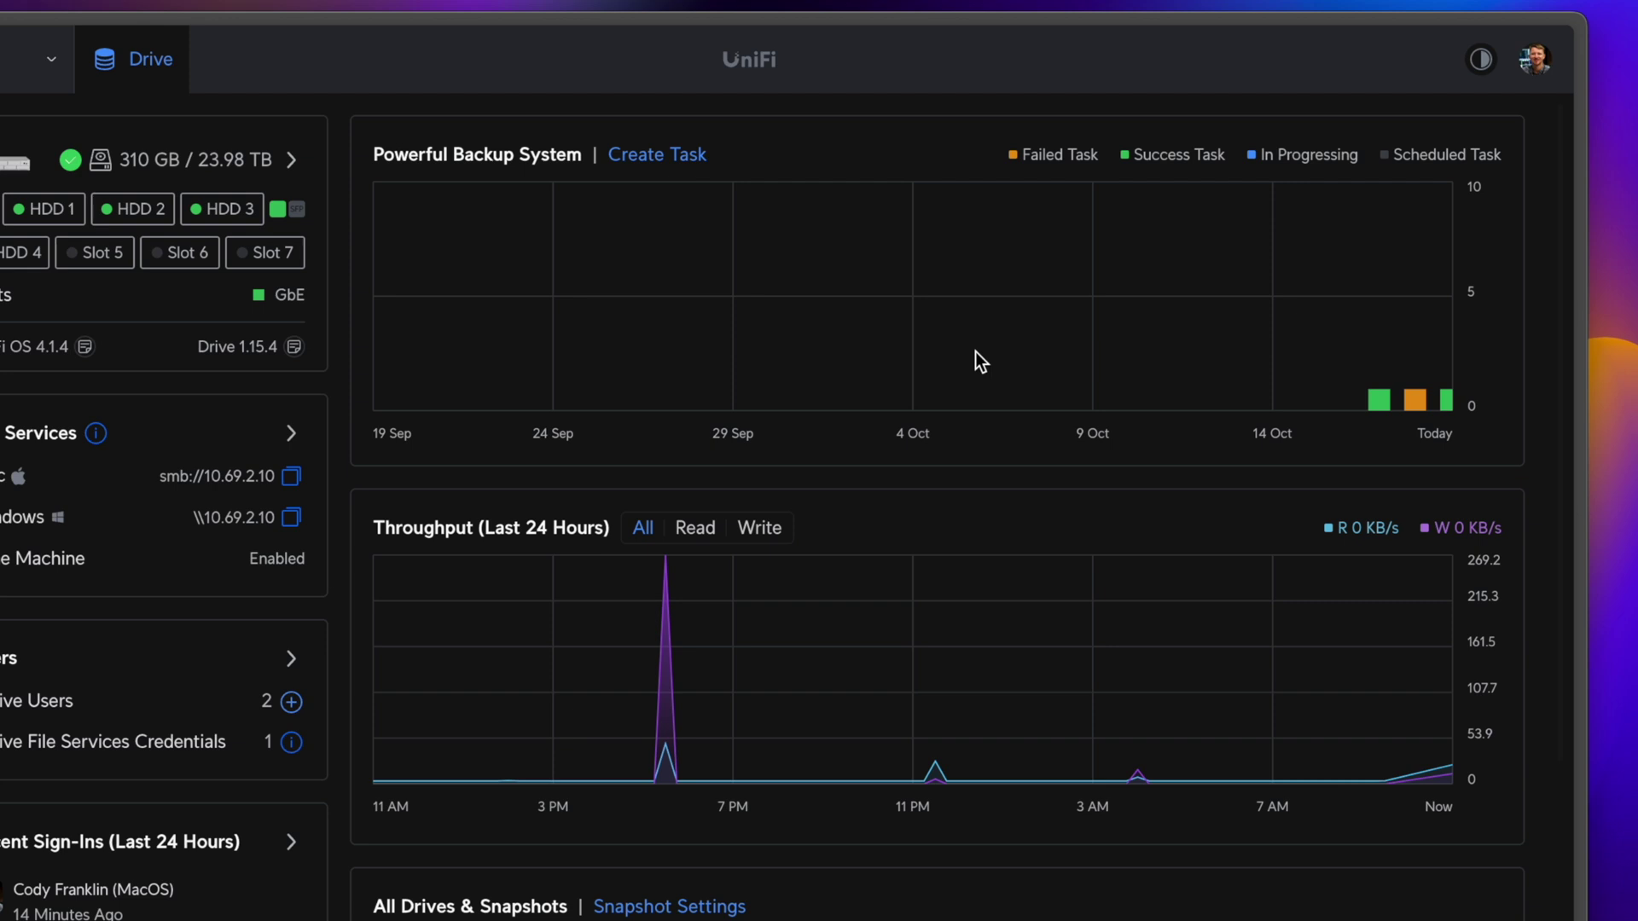
# Scroll down through the UniFi Drive dashboard overview
pyautogui.scroll(-5, 1125, 633)
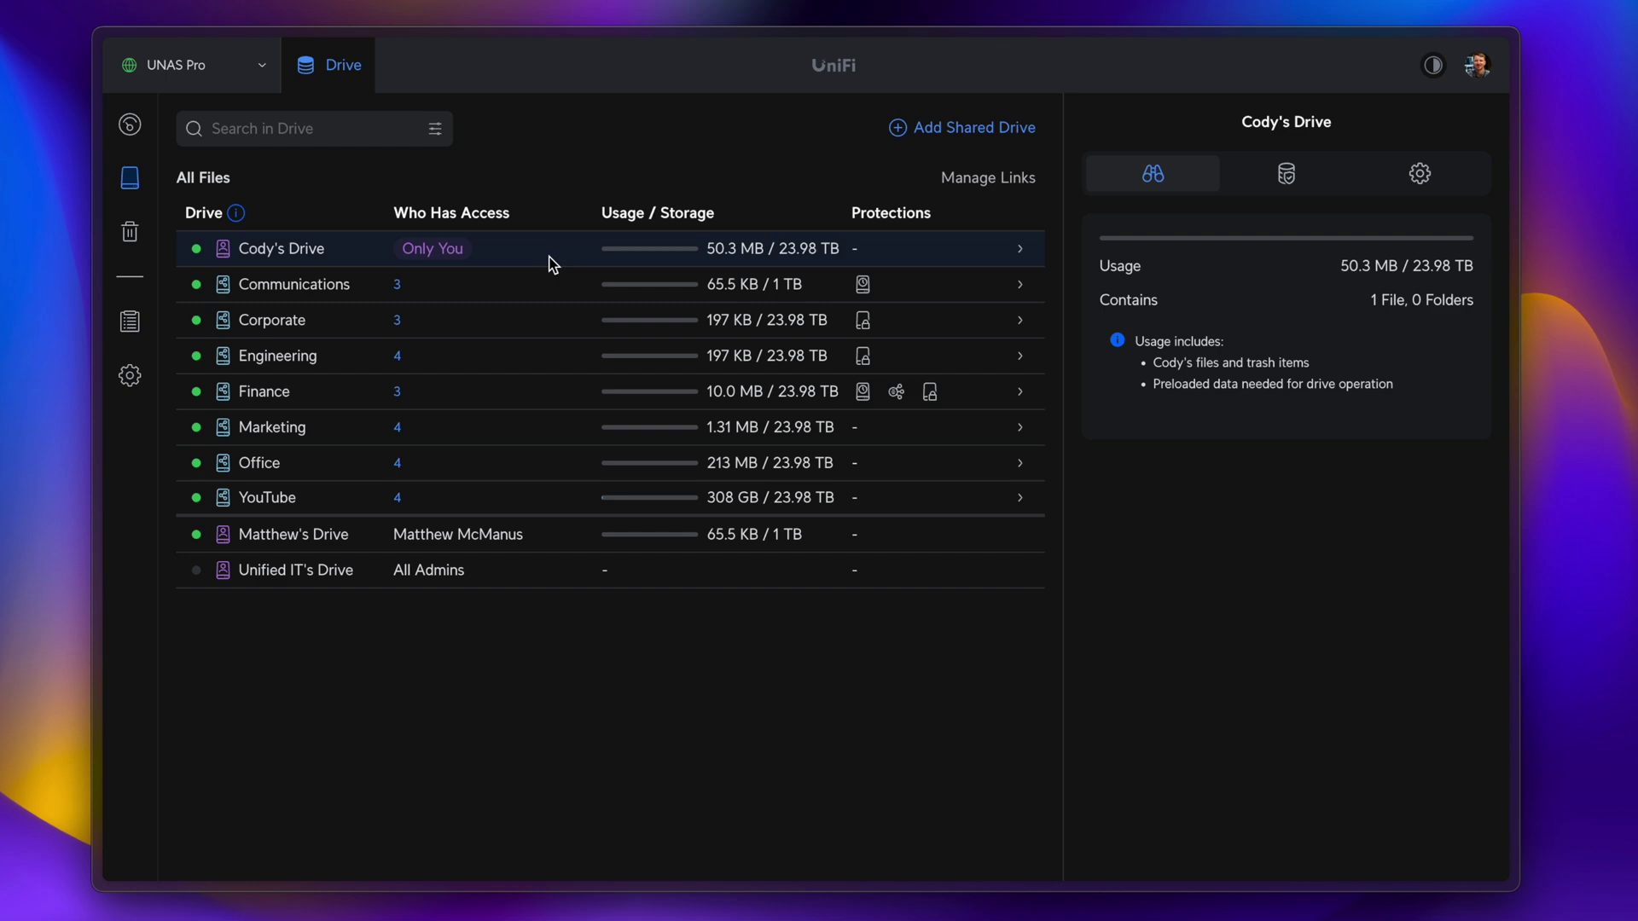
# Create shared drive 'Test' with an enforced 1 TB storage limit, reviewing but not changing users
pyautogui.click(743, 173)
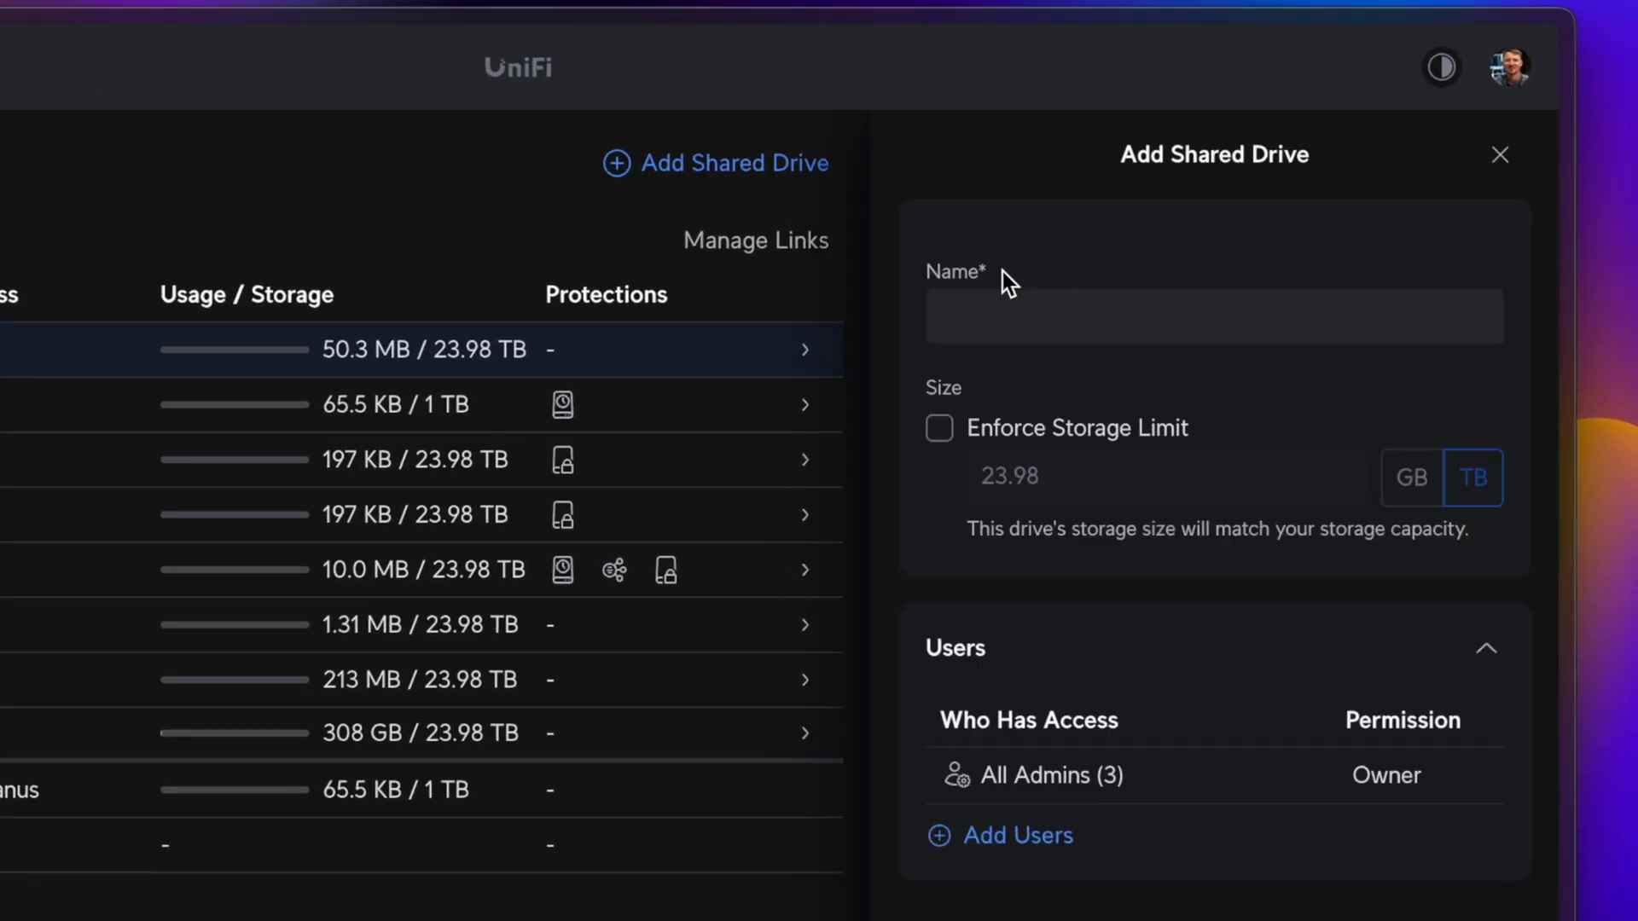
pyautogui.click(1066, 333)
pyautogui.write('Test')
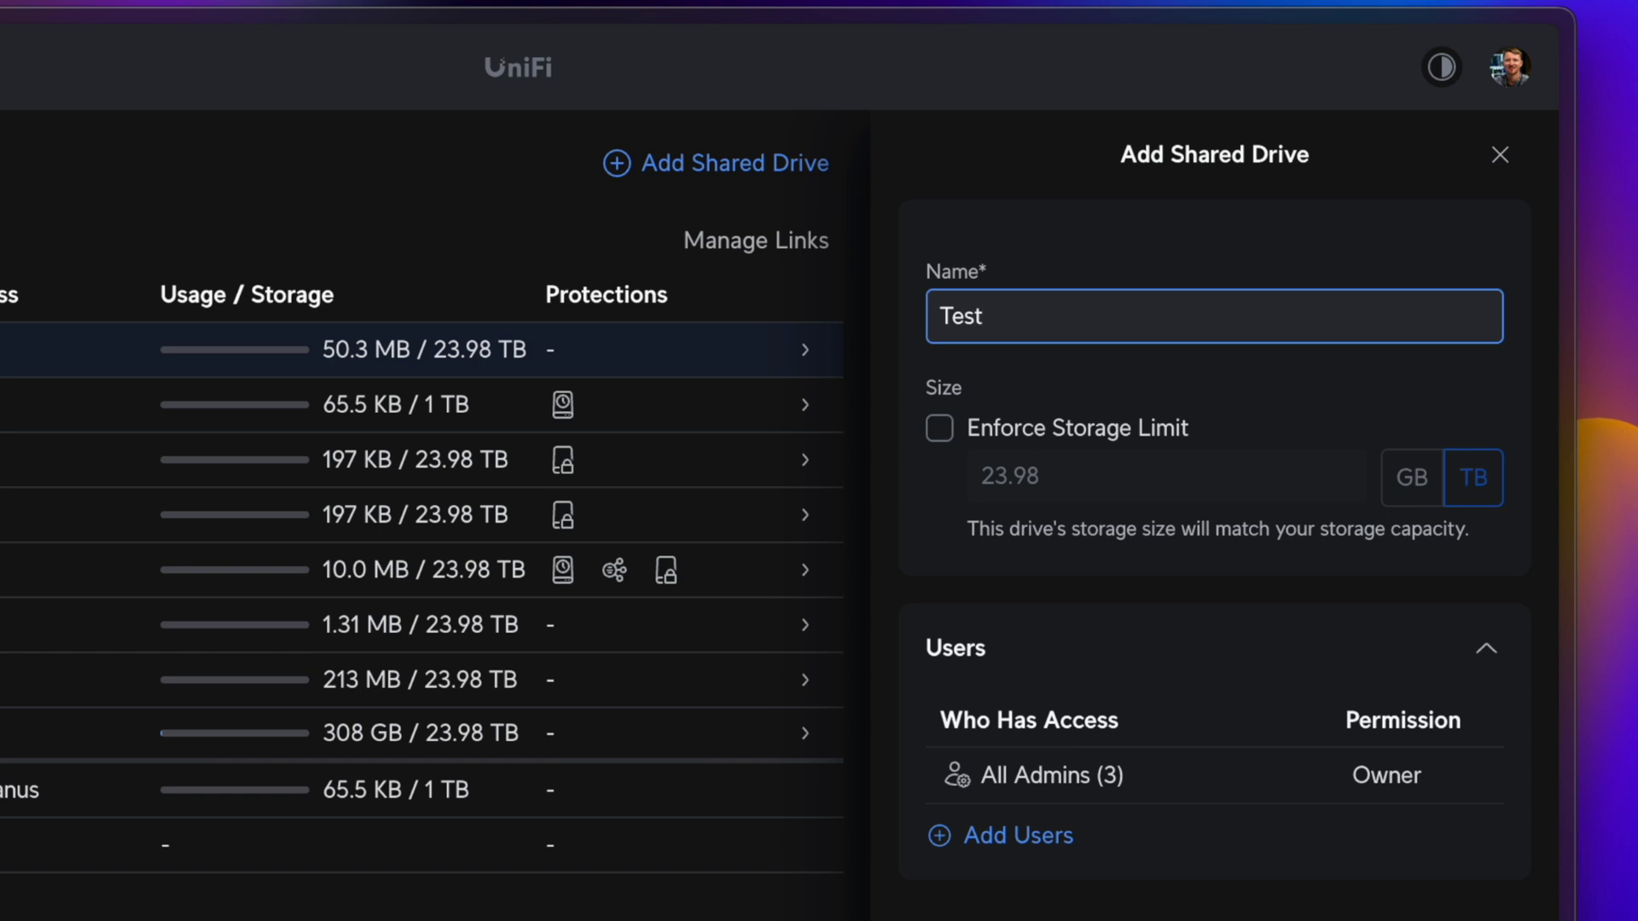
pyautogui.click(1041, 425)
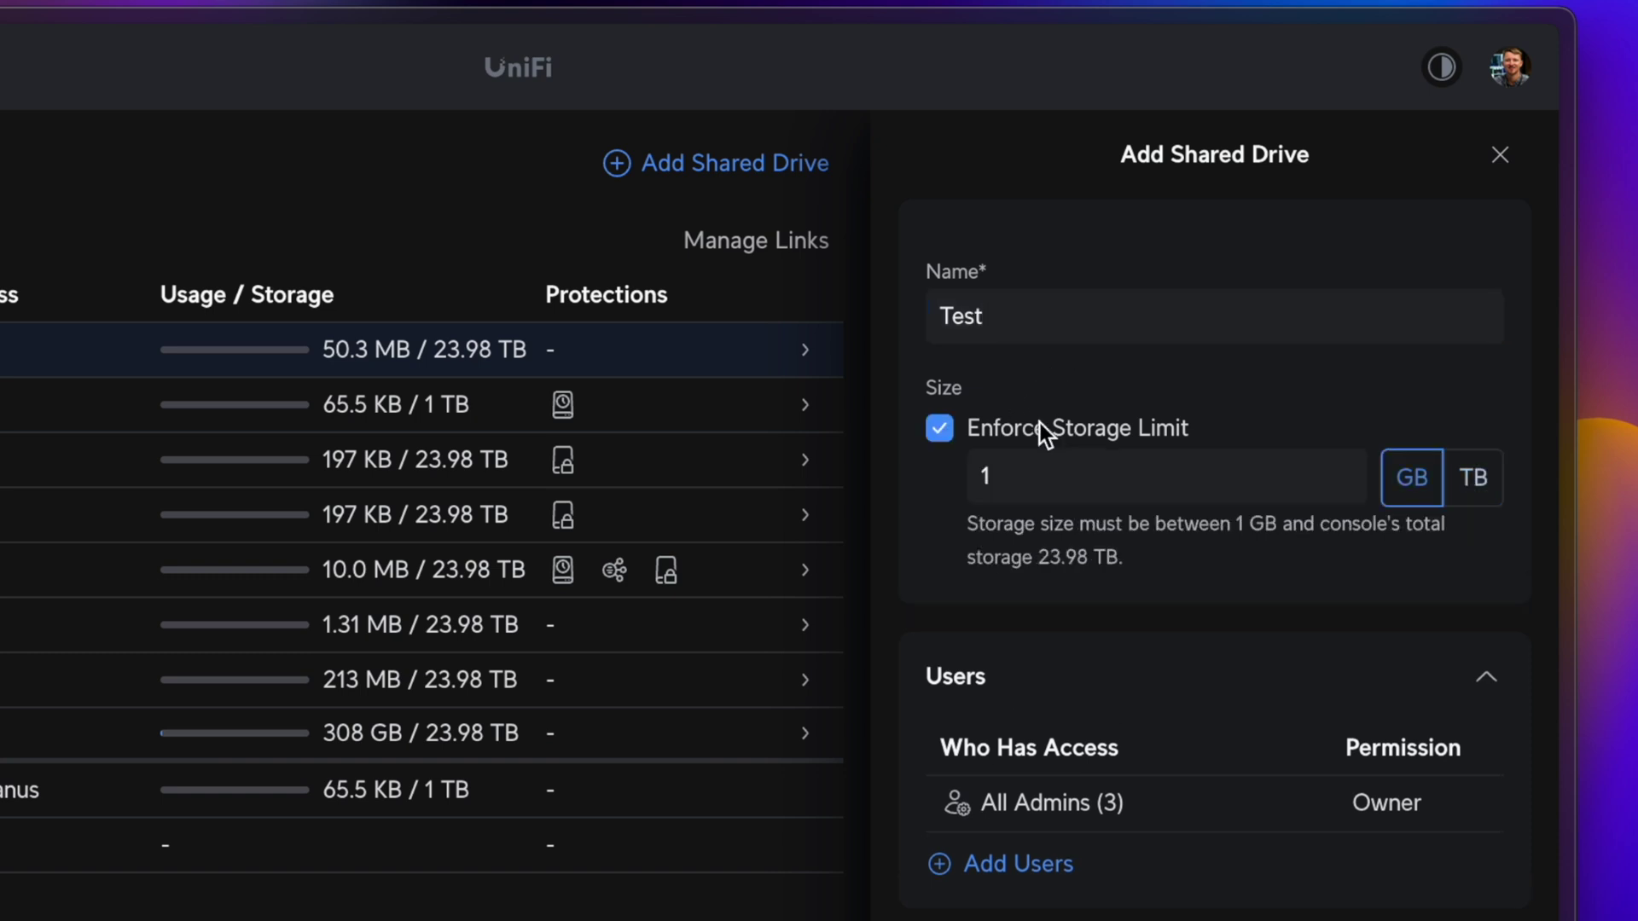
pyautogui.click(1478, 481)
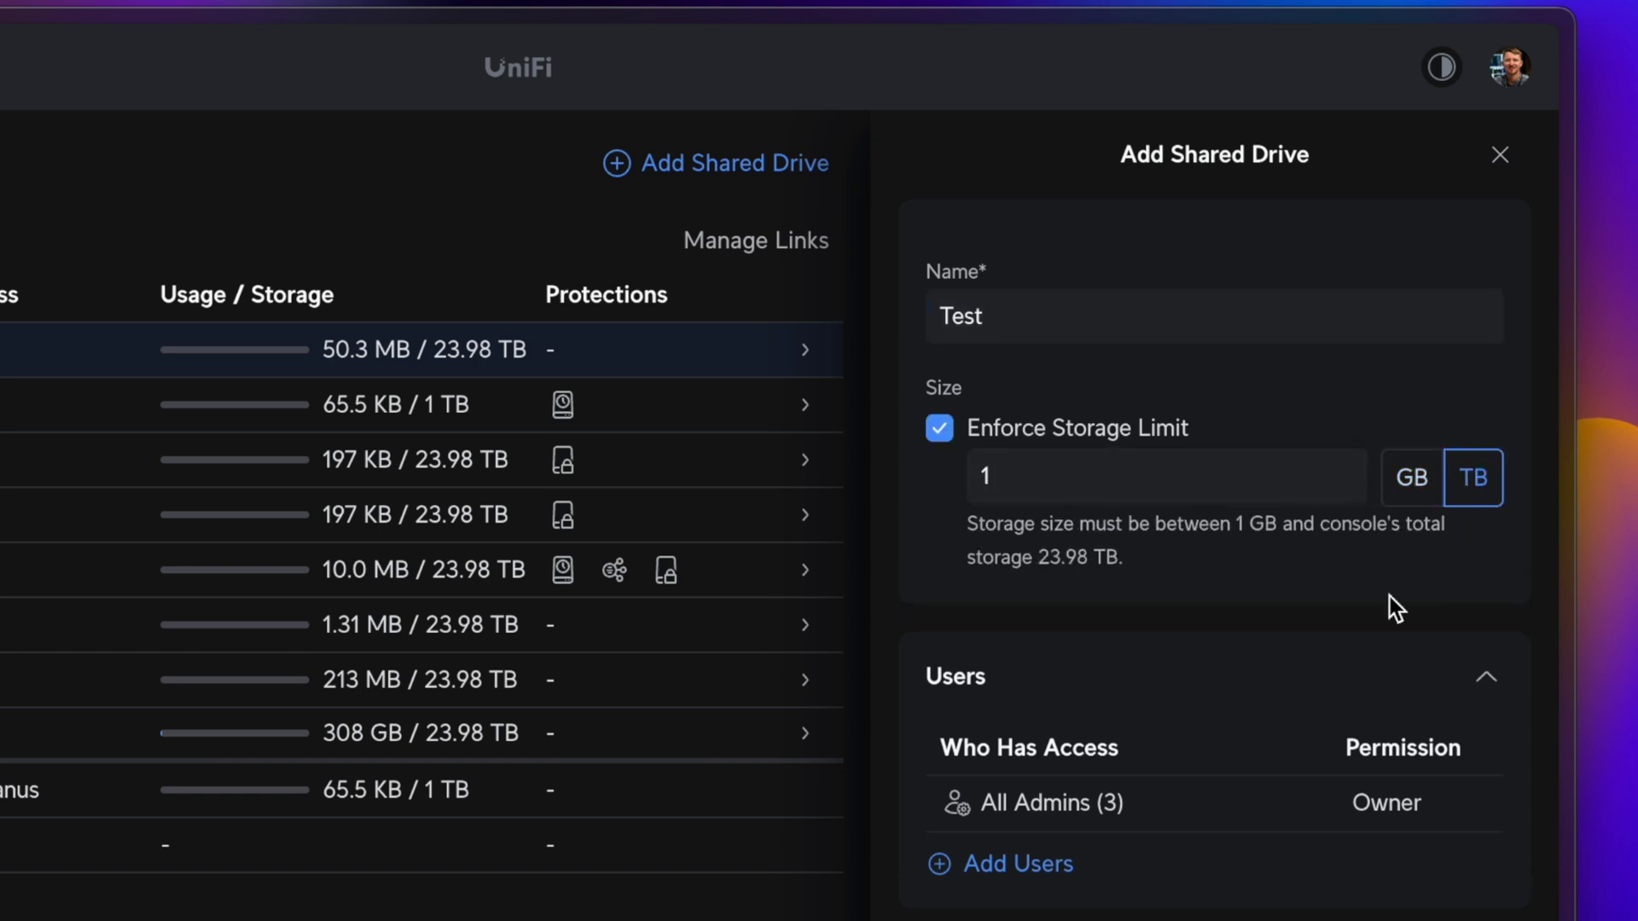
pyautogui.click(1020, 870)
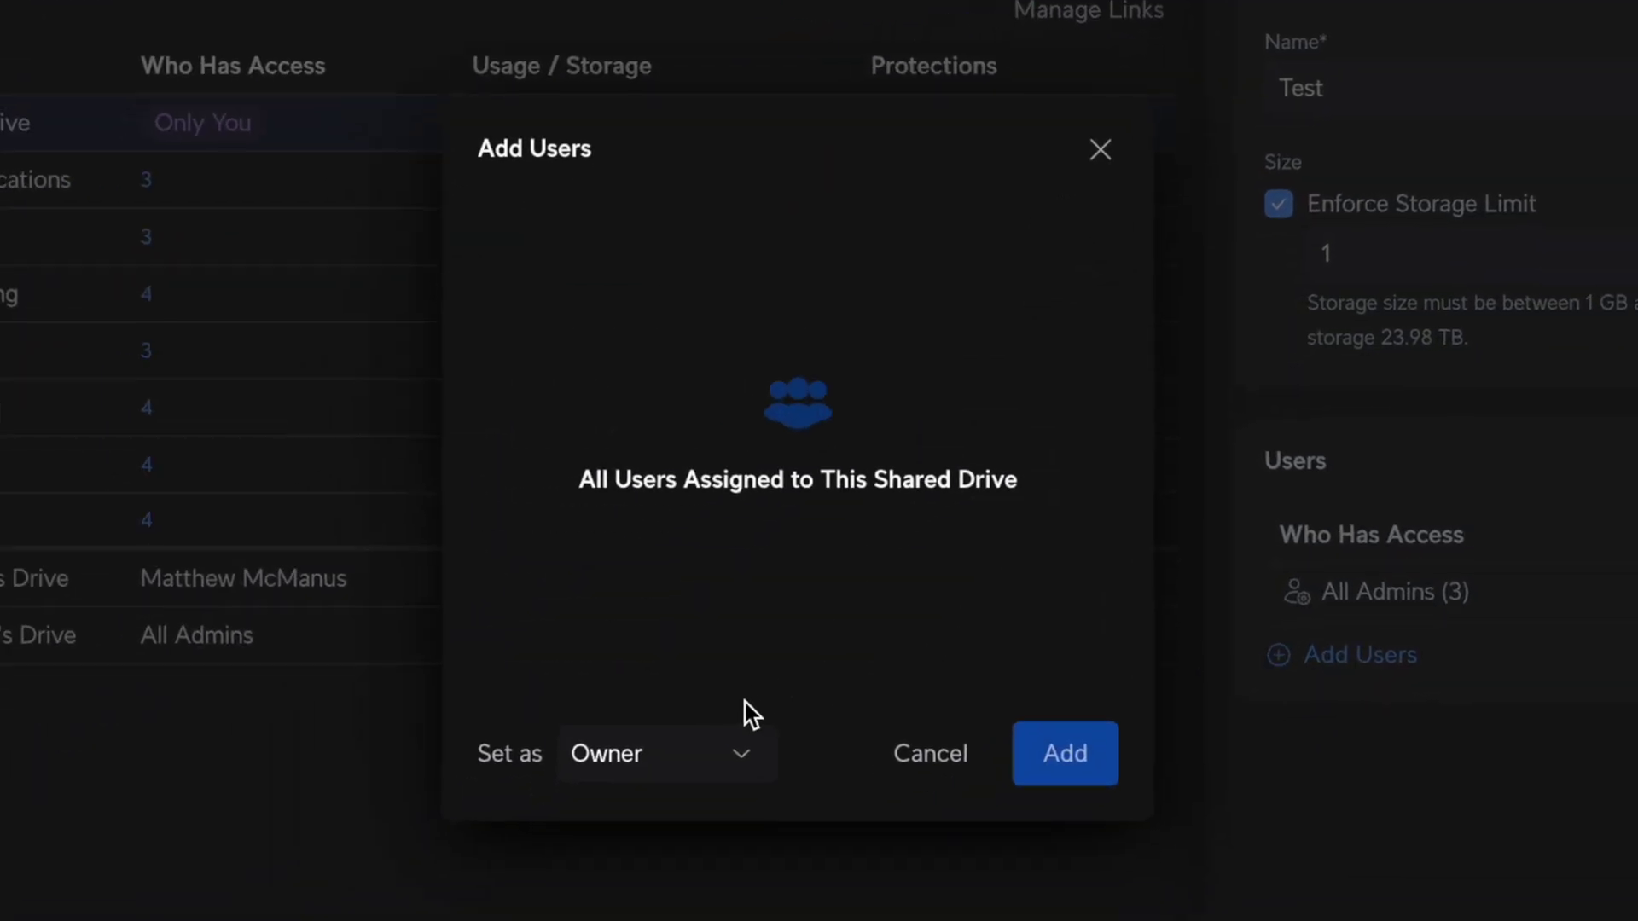
pyautogui.click(653, 772)
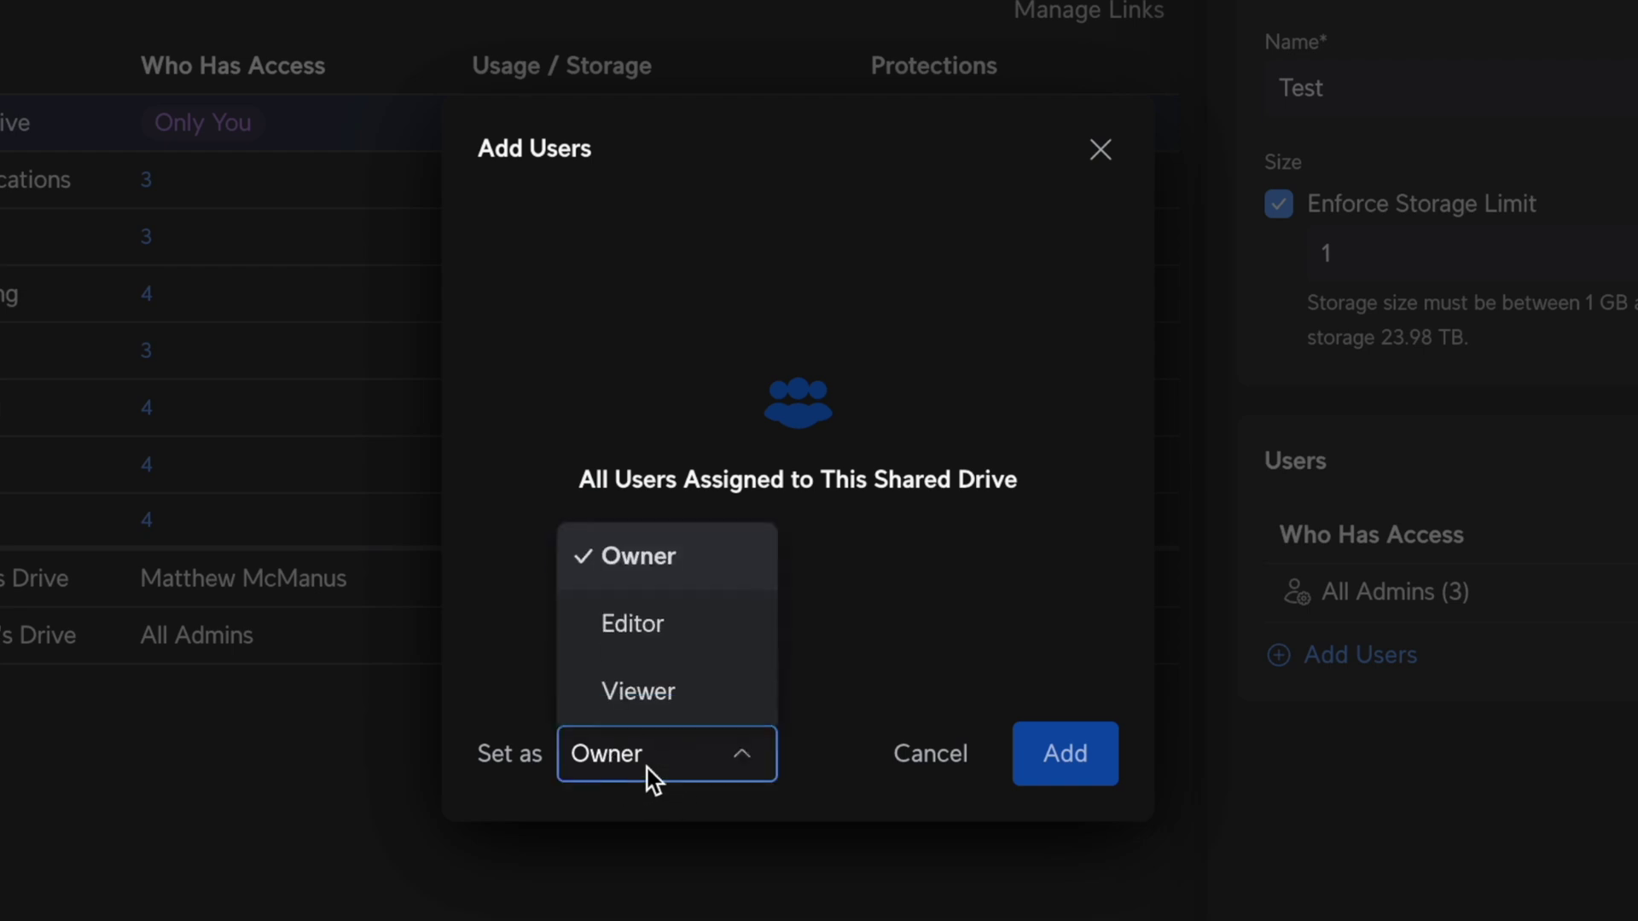
pyautogui.click(928, 768)
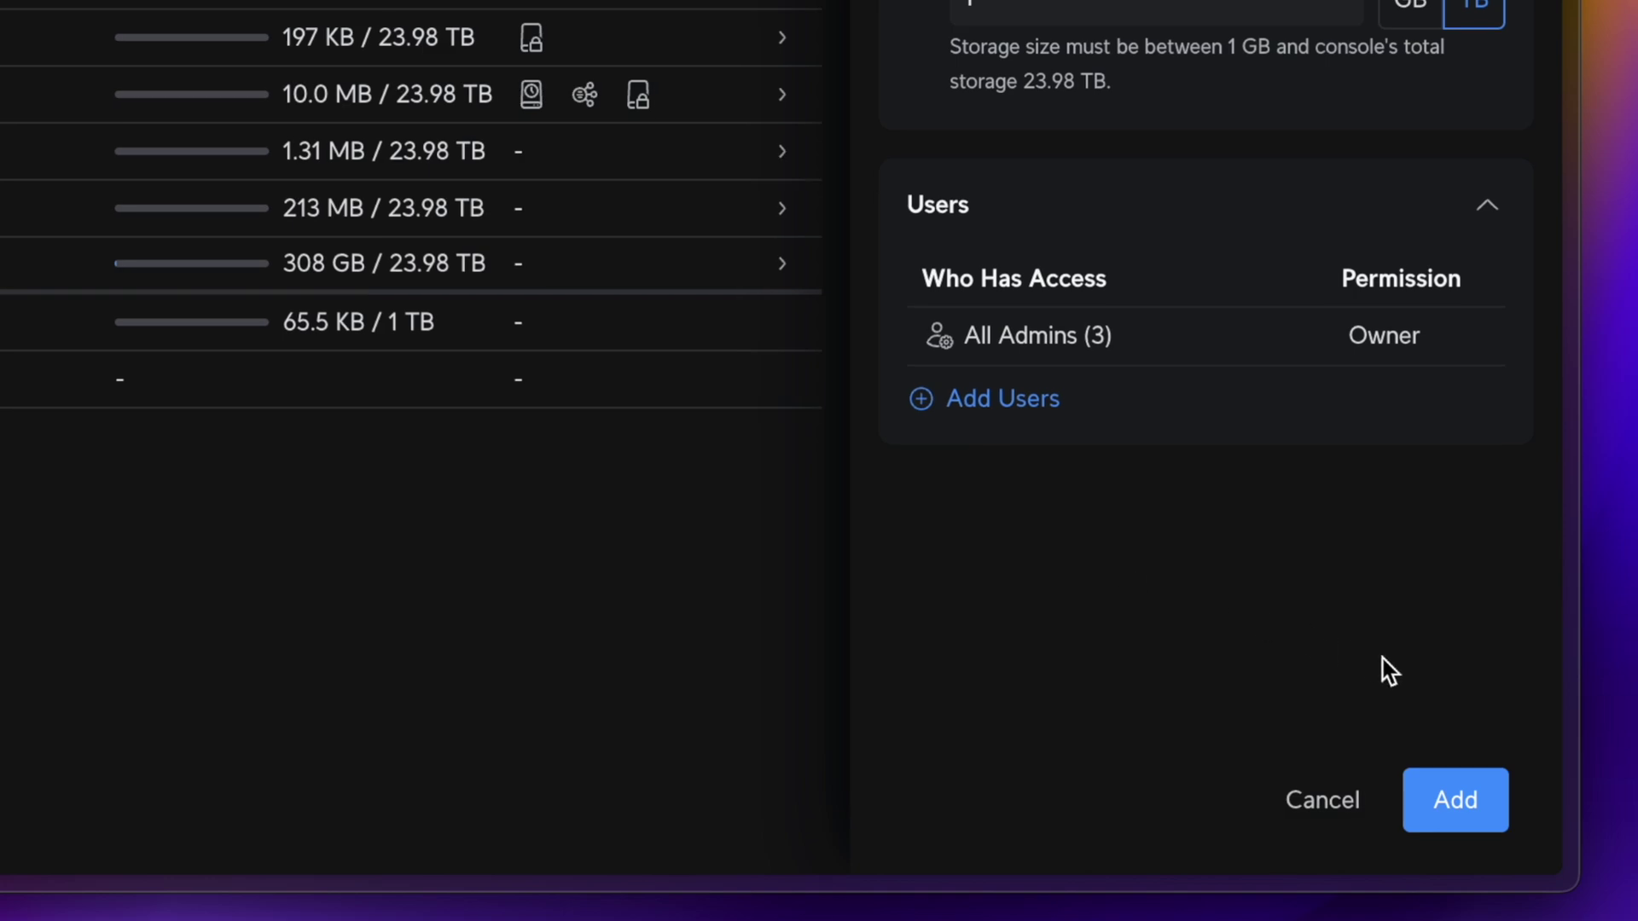
pyautogui.click(1456, 802)
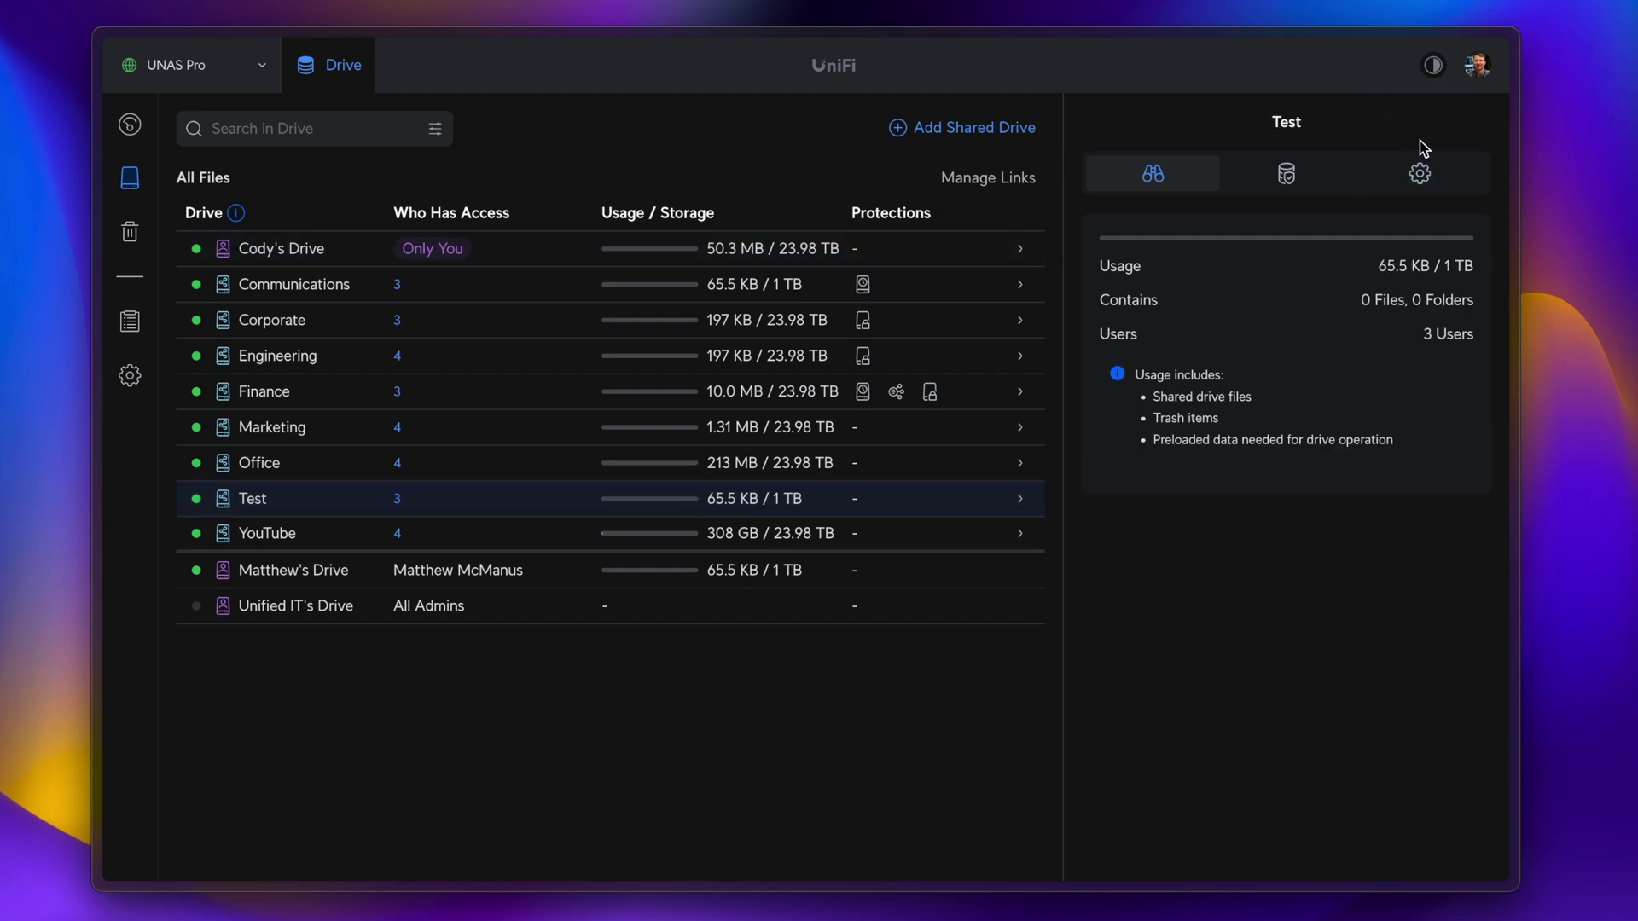
# Show the Test drive's snapshot settings: daily at 12:00 AM, limit 256 snapshots
pyautogui.click(1406, 164)
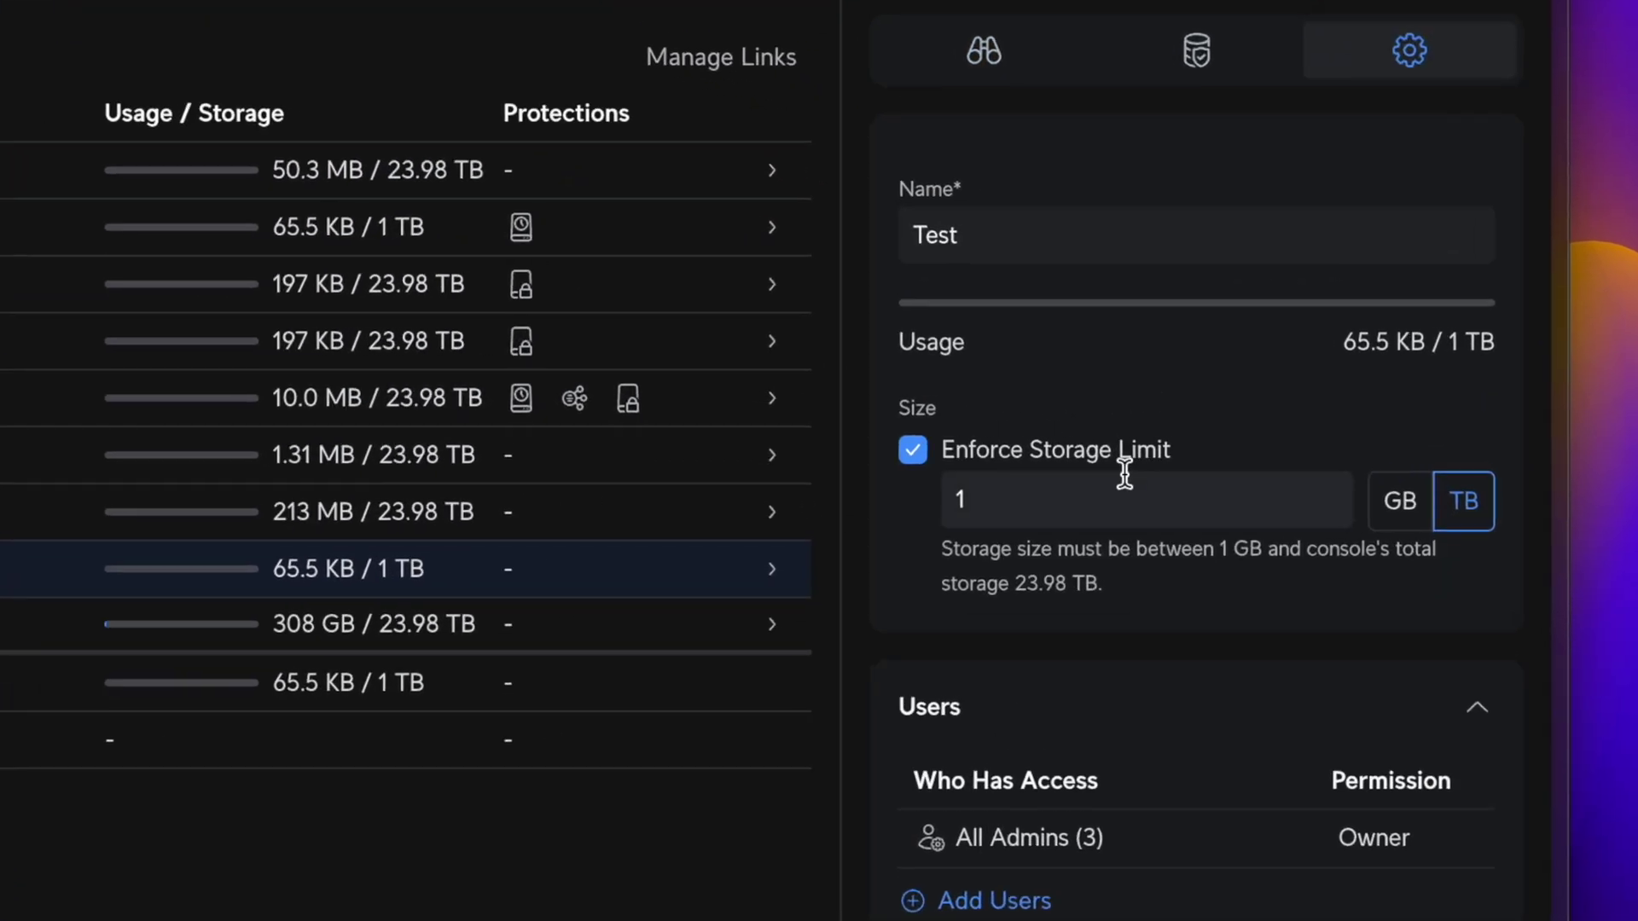
pyautogui.click(1188, 66)
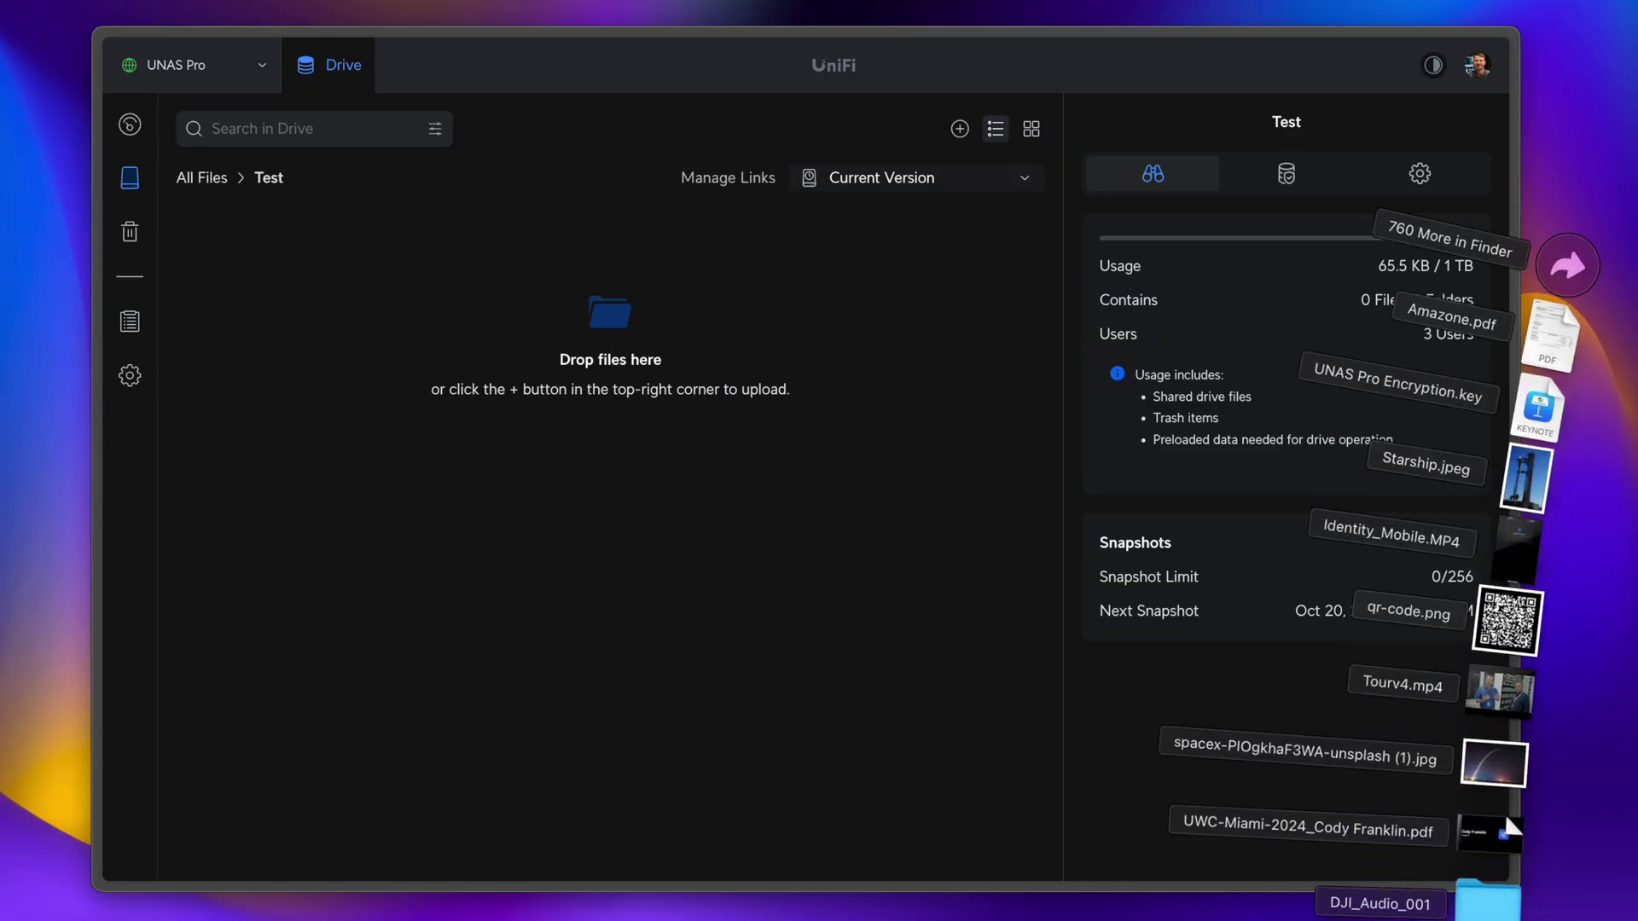
# Upload Starship.jpeg into the Test drive by dragging it from Downloads
pyautogui.moveTo(1527, 475); pyautogui.dragTo(904, 406)
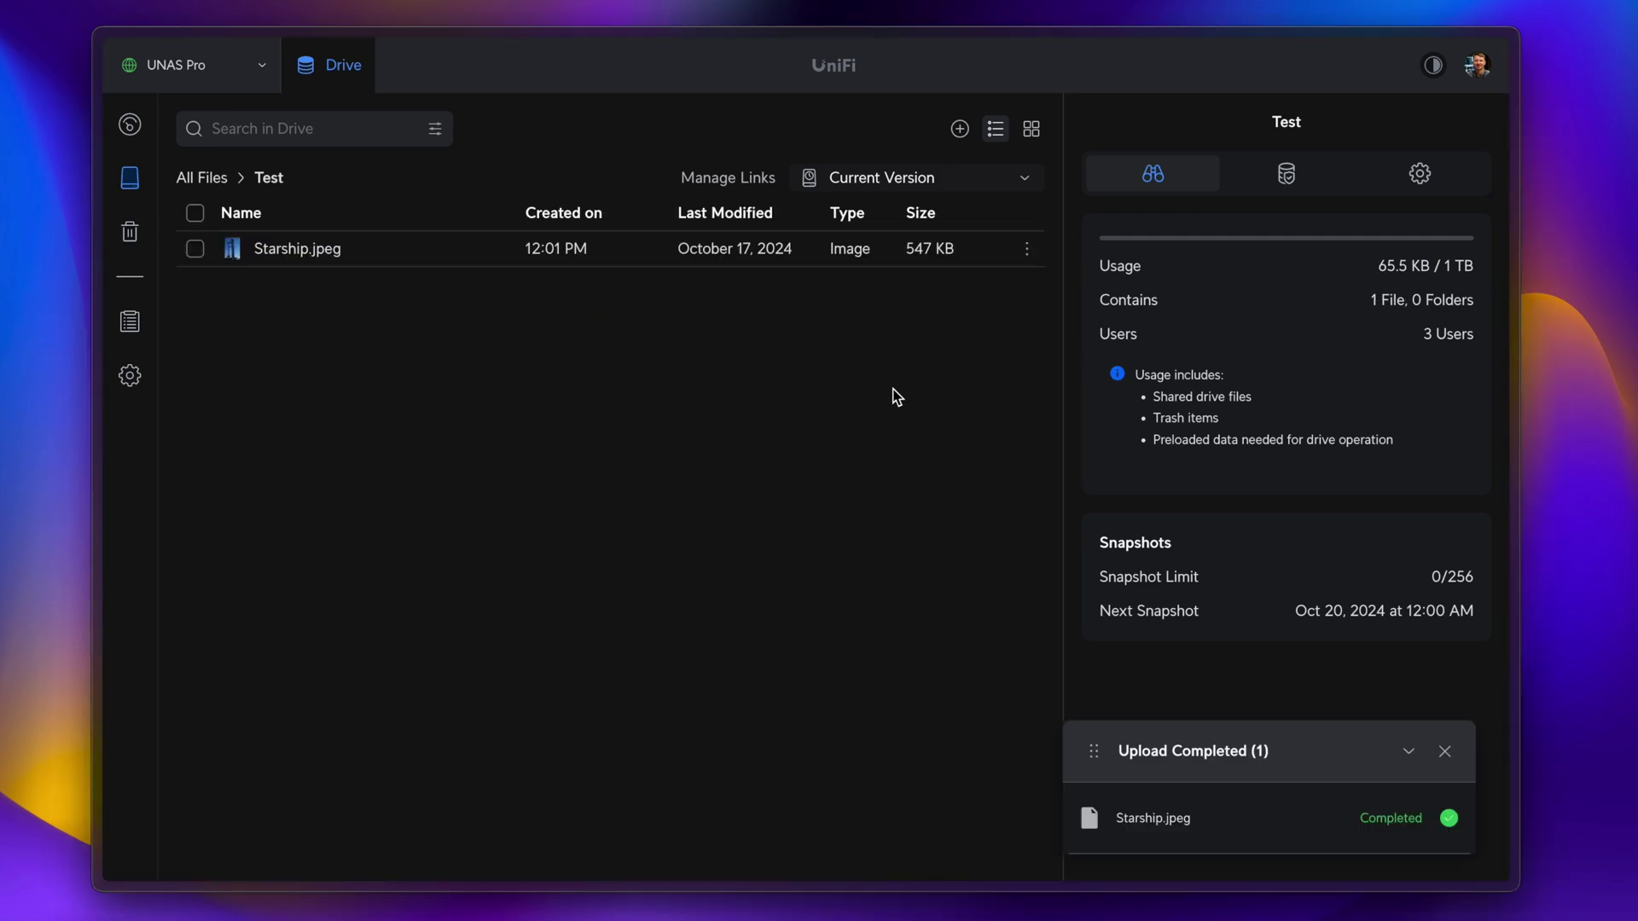
pyautogui.click(959, 128)
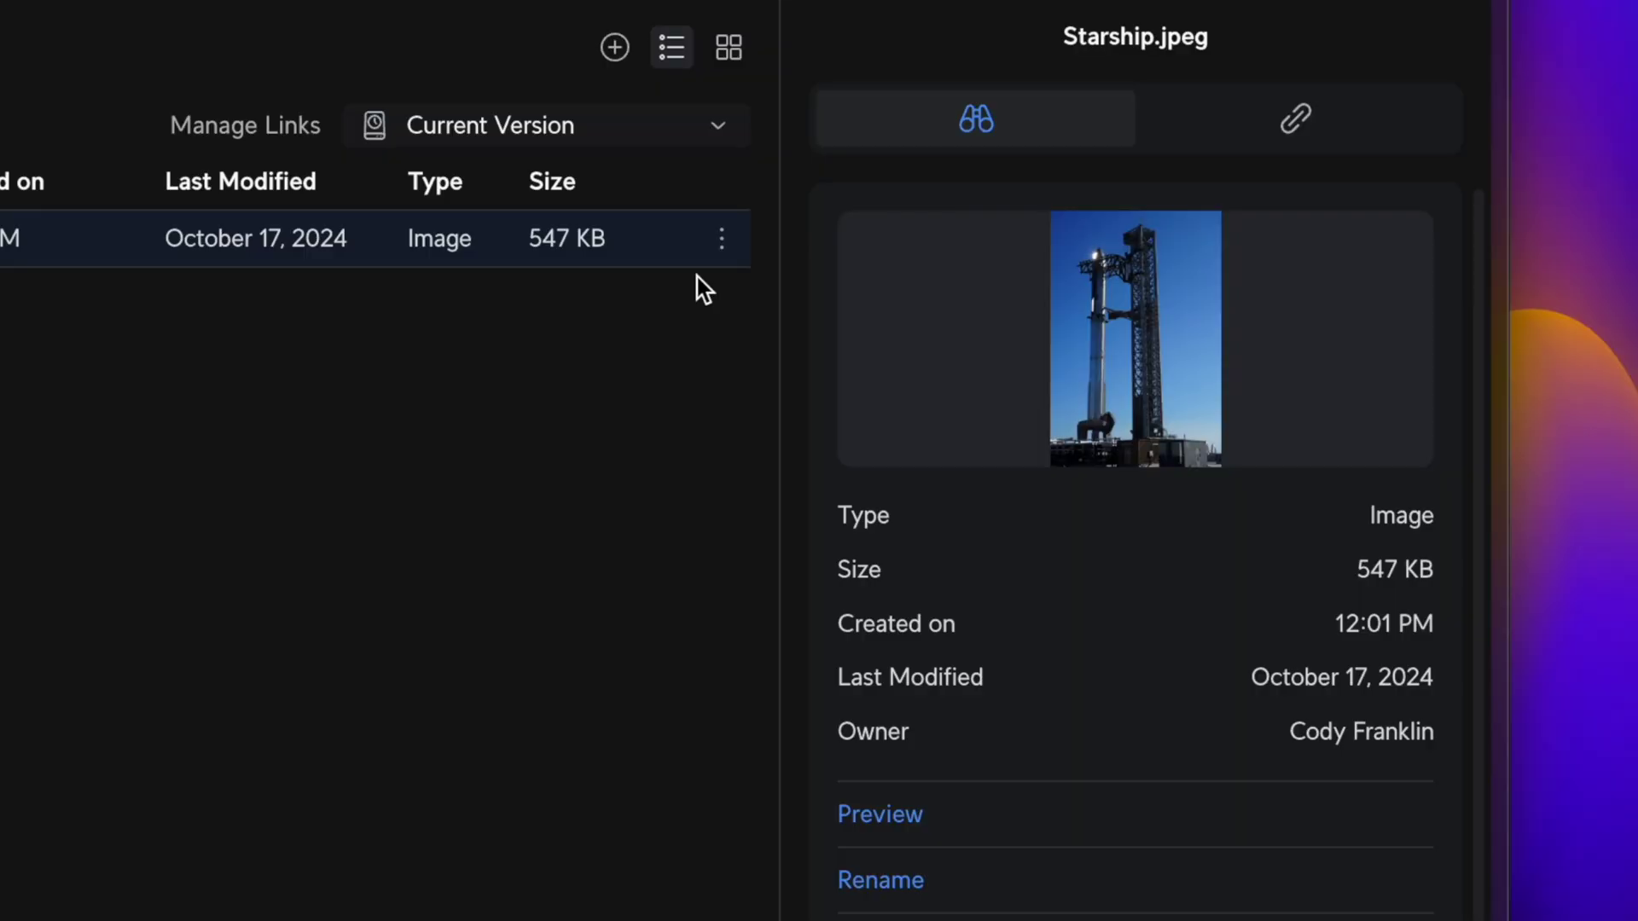
# Create a share link for Starship.jpeg and copy it
pyautogui.click(1332, 122)
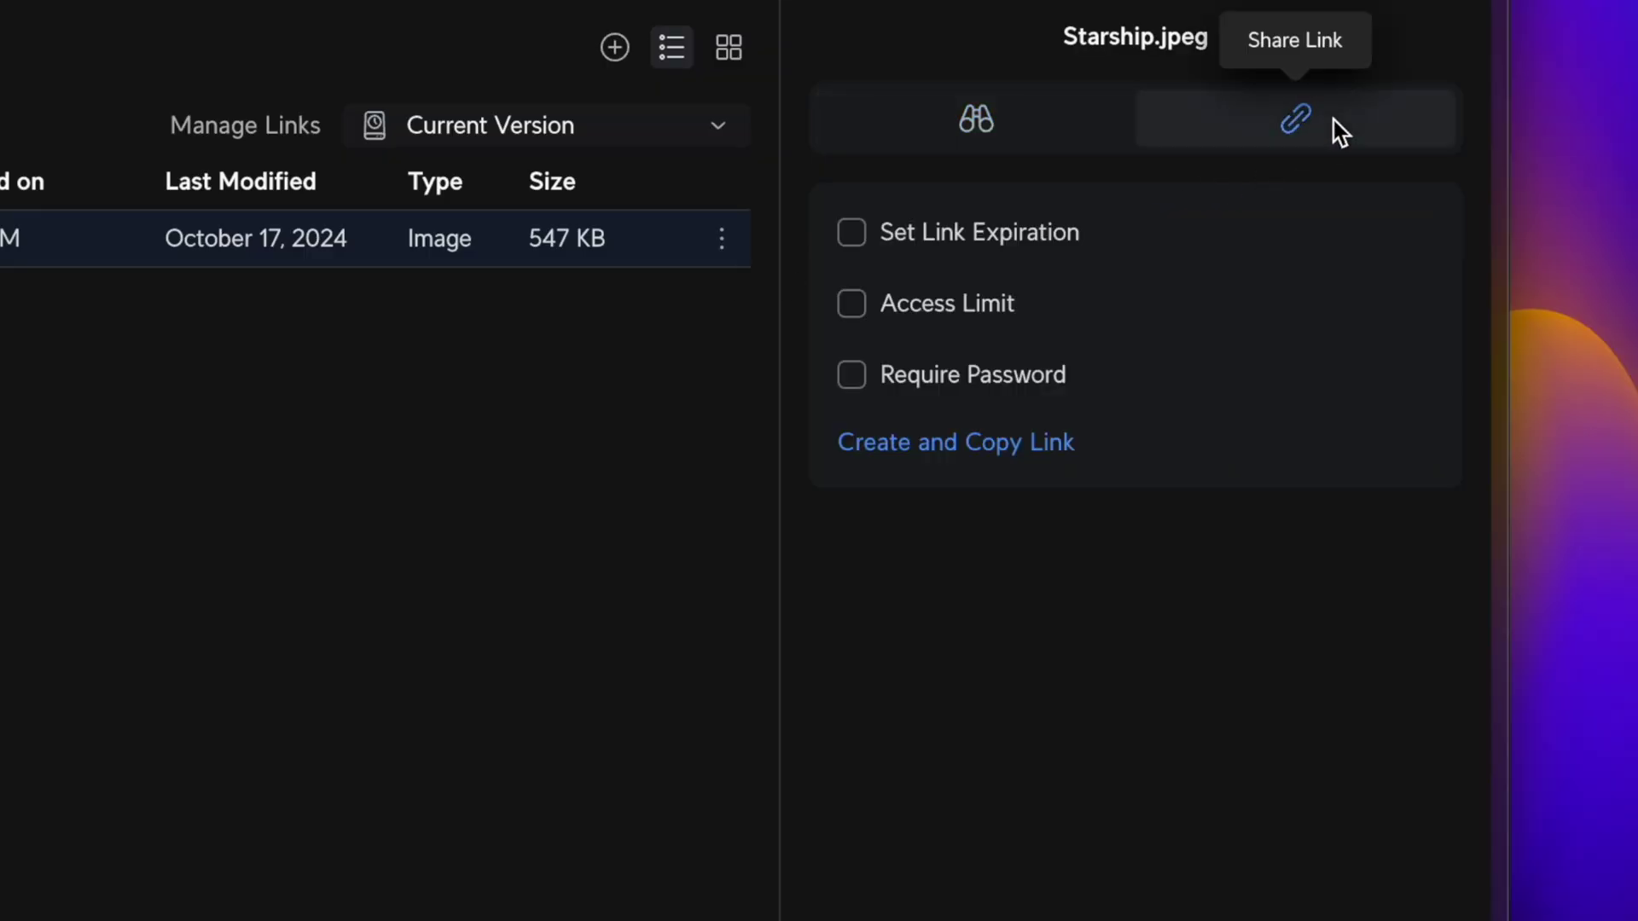
pyautogui.click(984, 445)
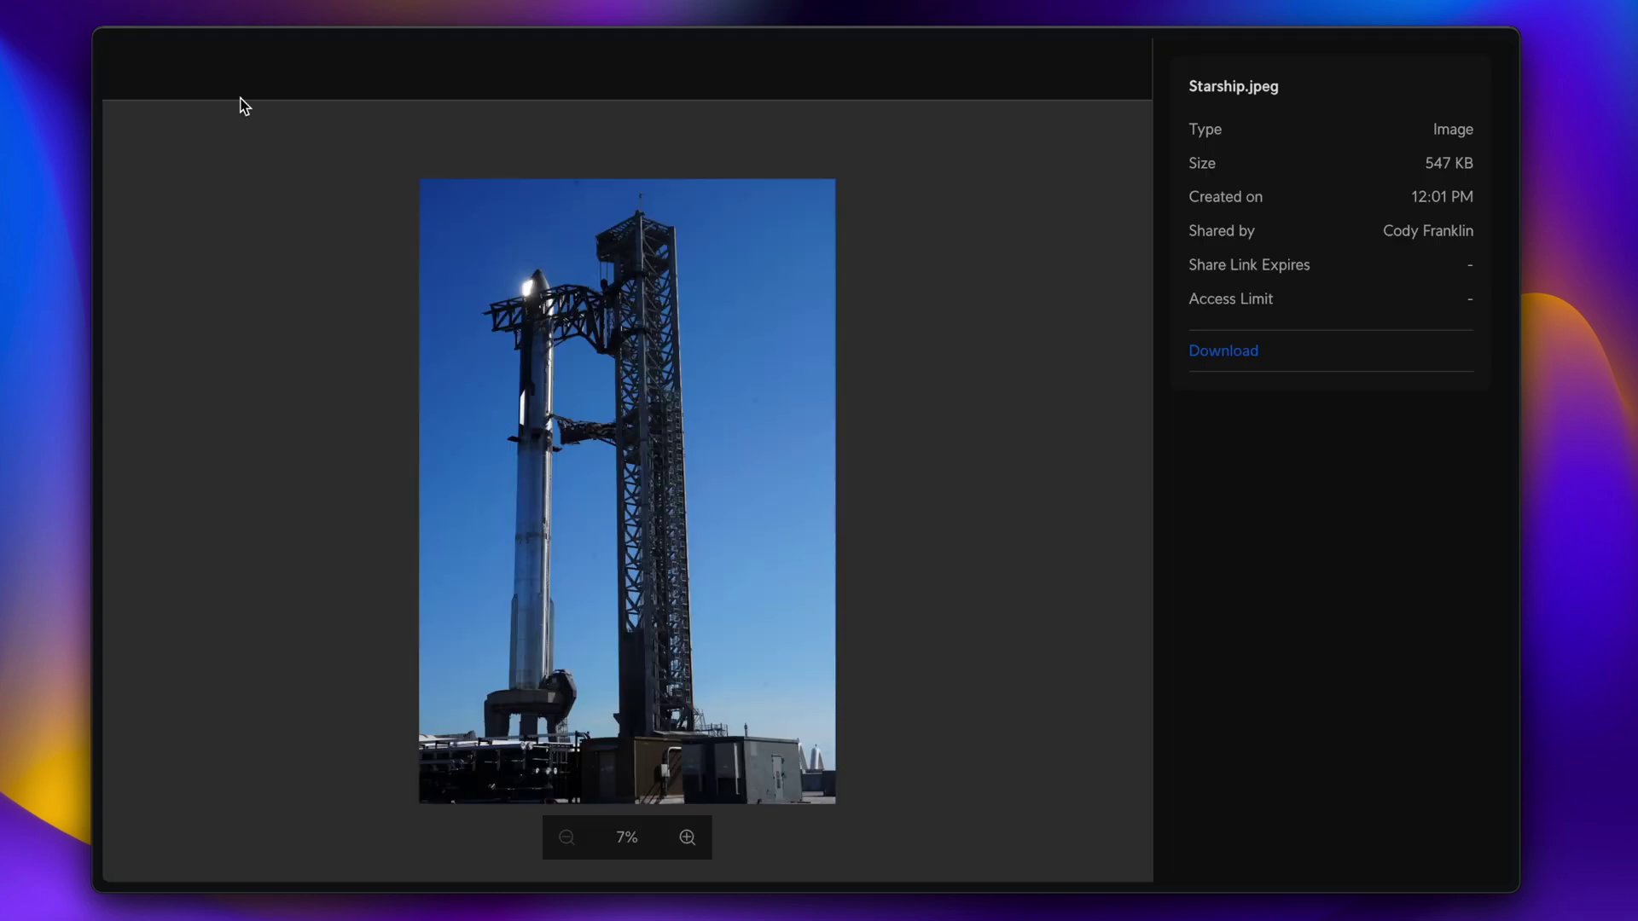
# Download Starship.jpeg from its shared page, then go back to the dashboard
pyautogui.click(1212, 355)
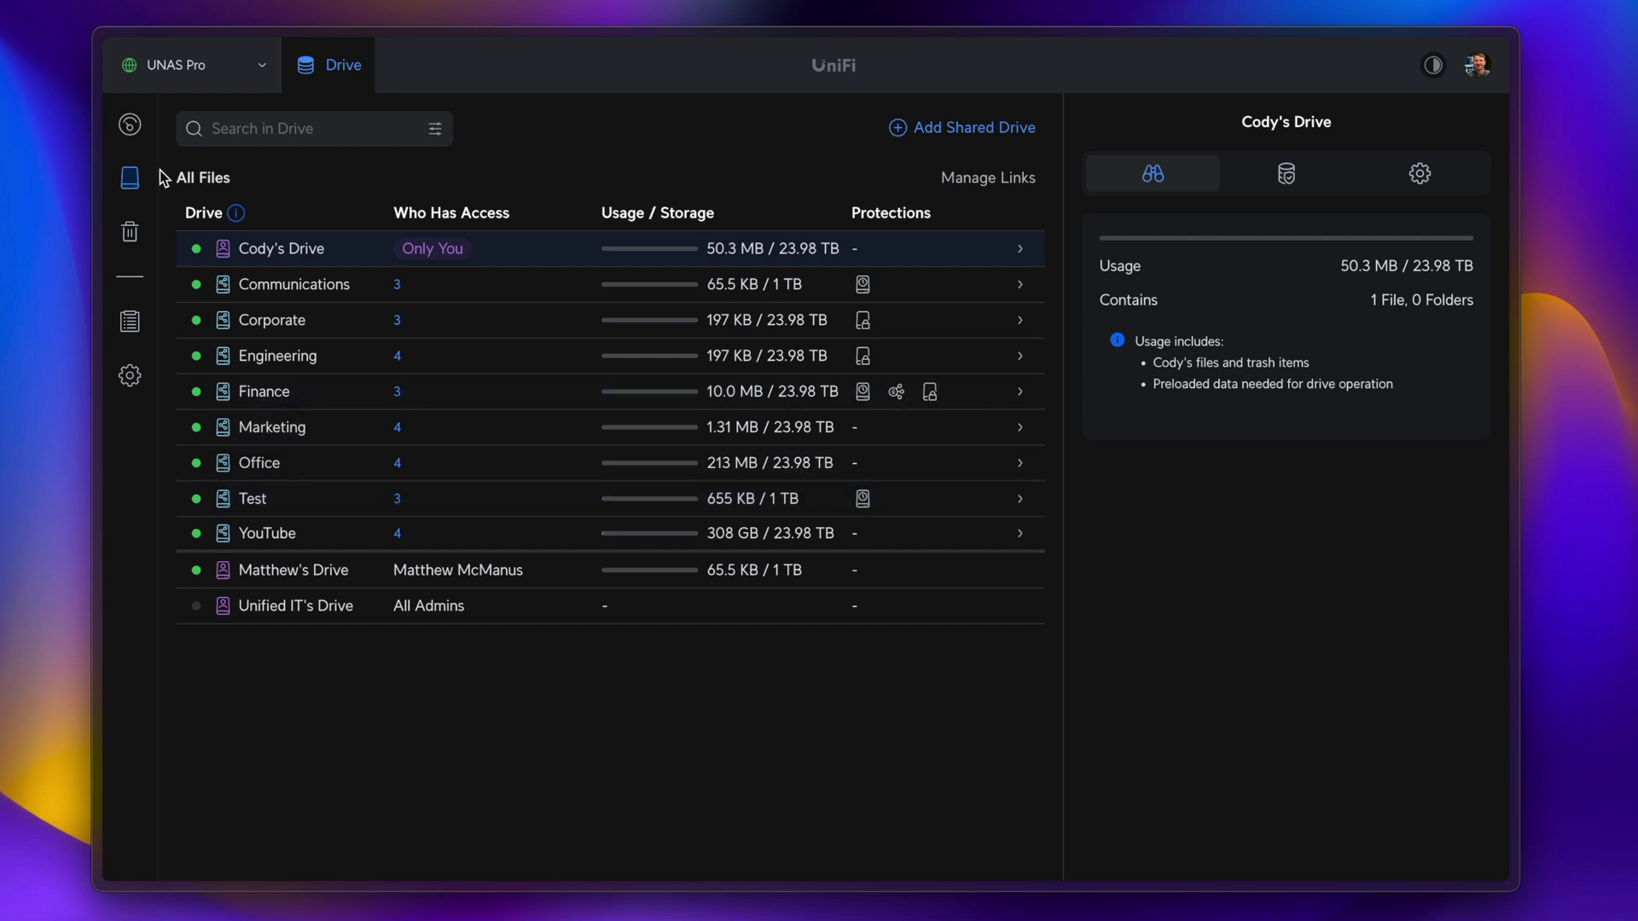
pyautogui.click(133, 142)
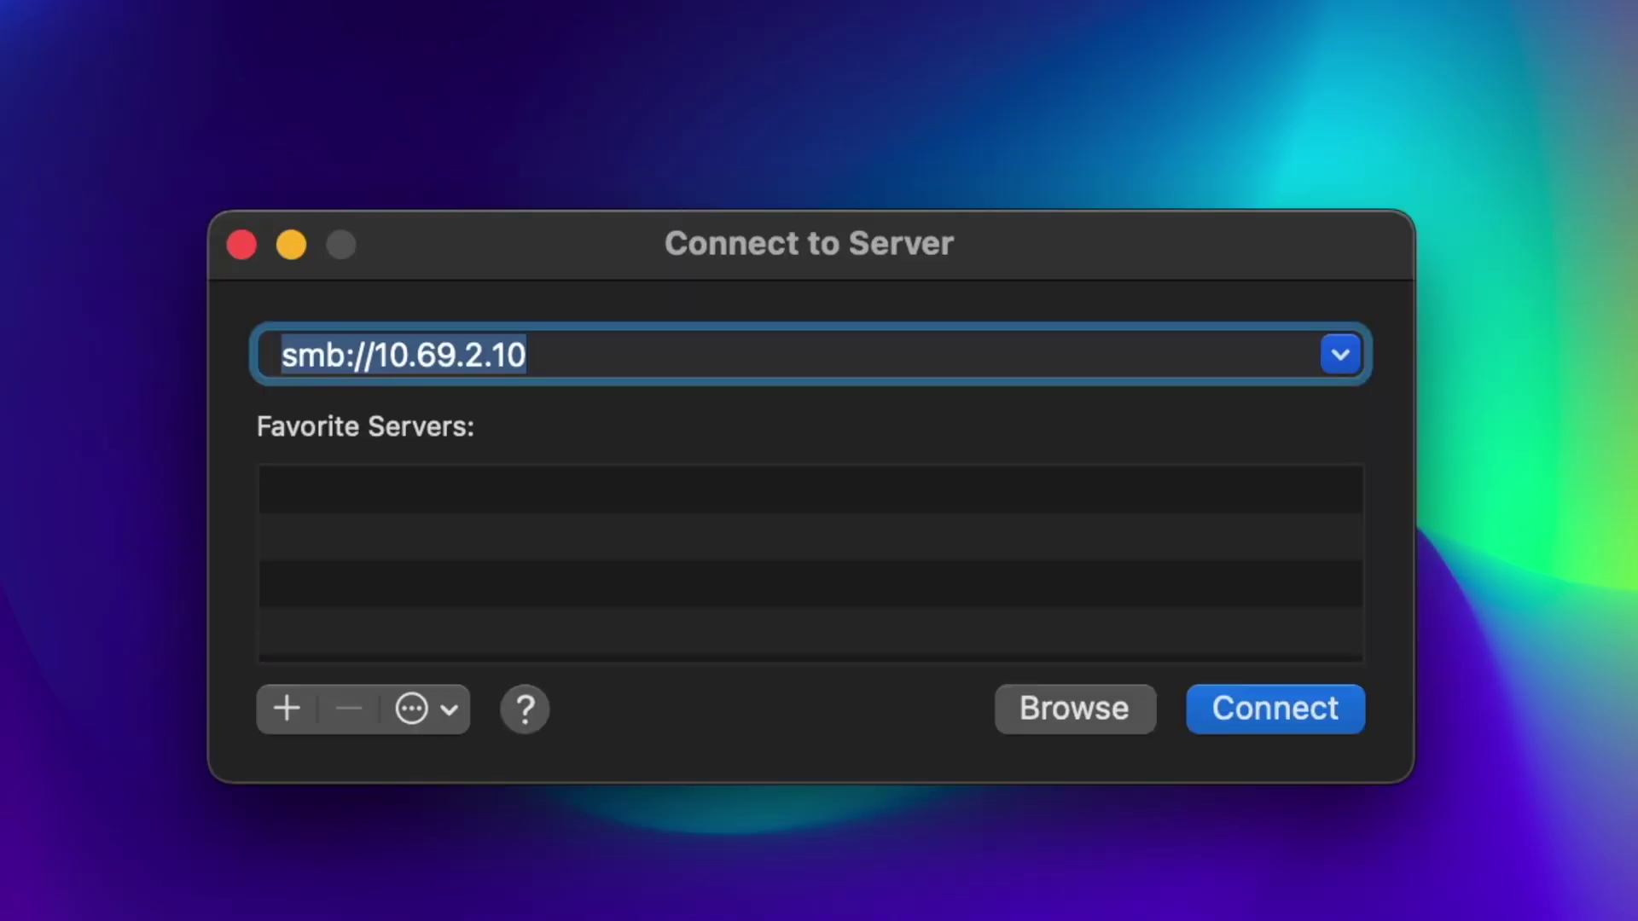
# Connect to smb://10.69.2.10 and mount the Test and Personal-Drive shares
pyautogui.press('super+v')
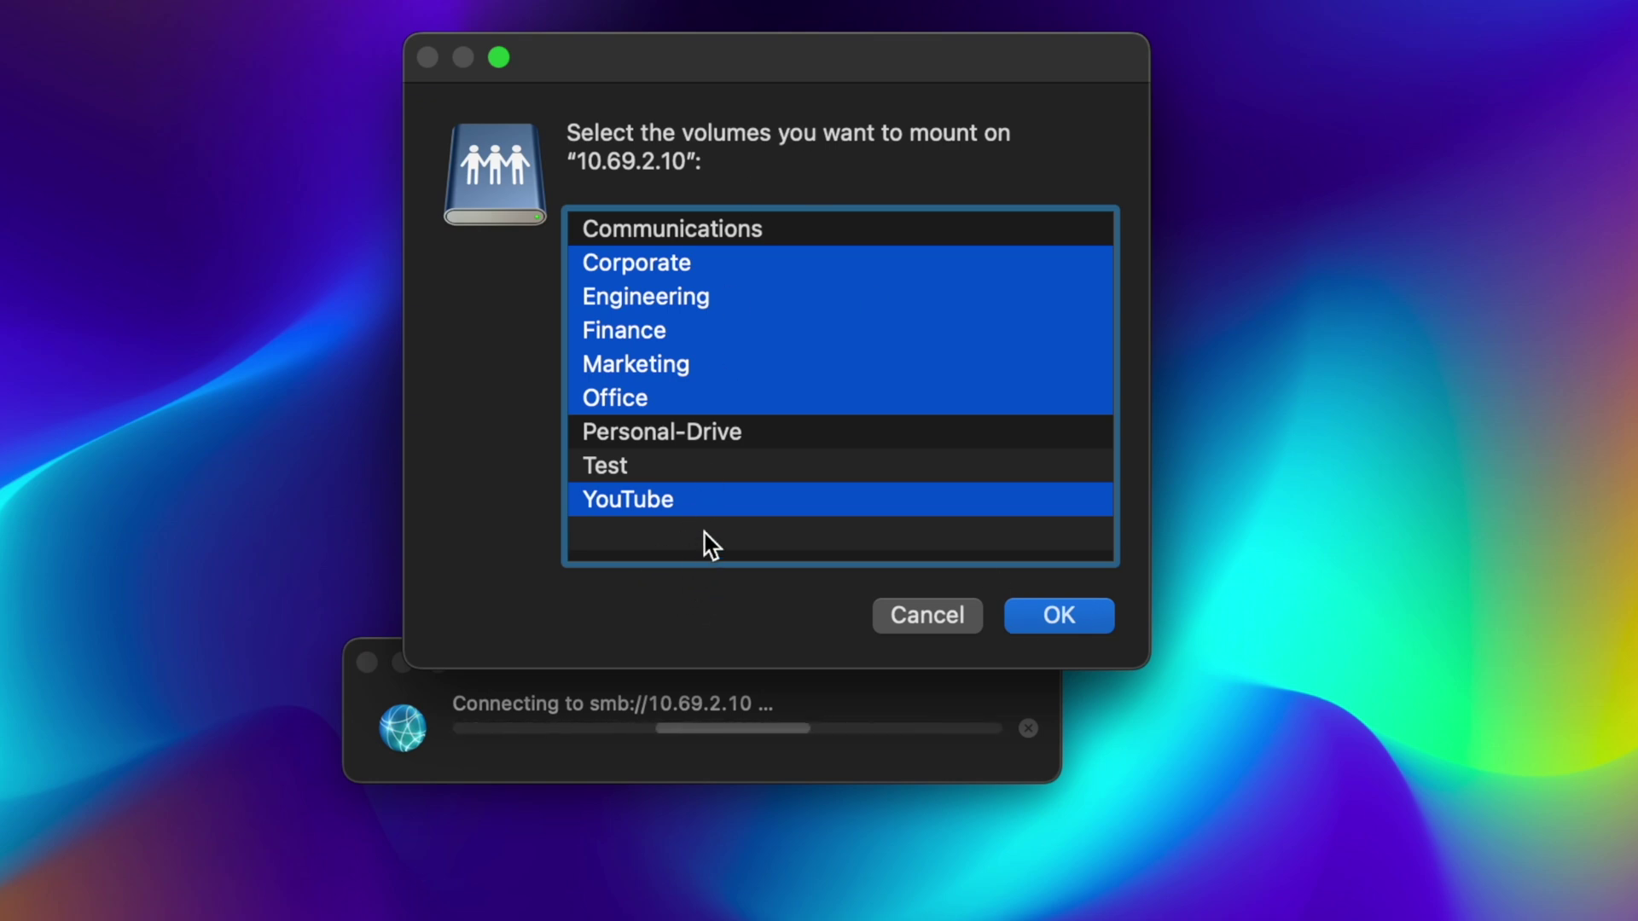
pyautogui.click(770, 475)
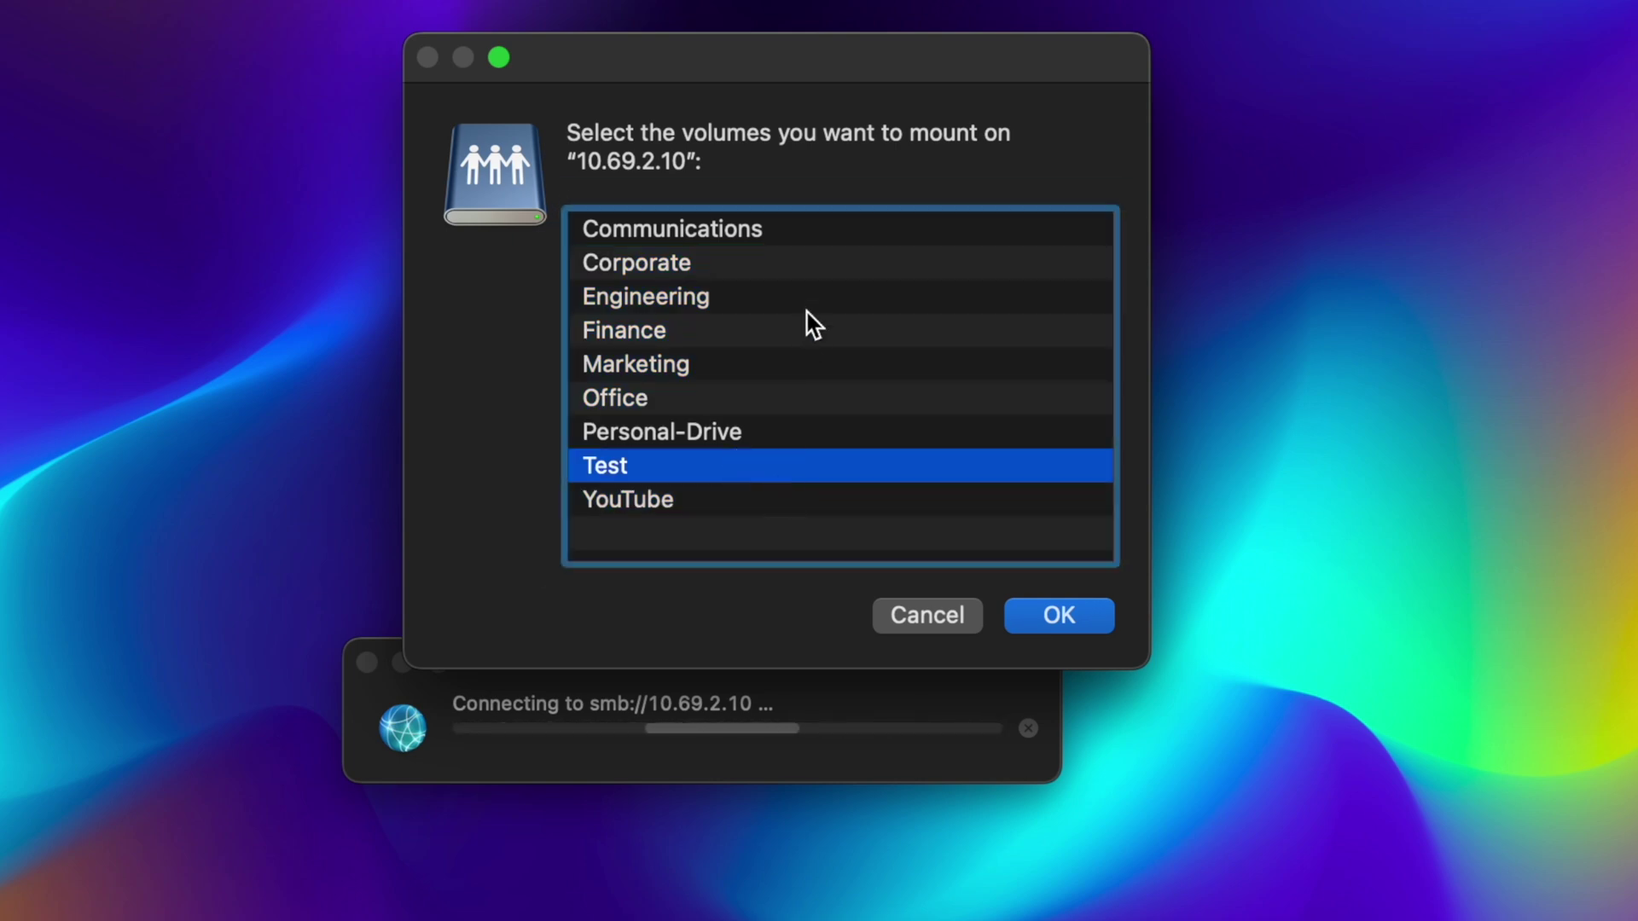
pyautogui.keyDown('super'); pyautogui.click(763, 439); pyautogui.keyUp('super')
pyautogui.press('Return')
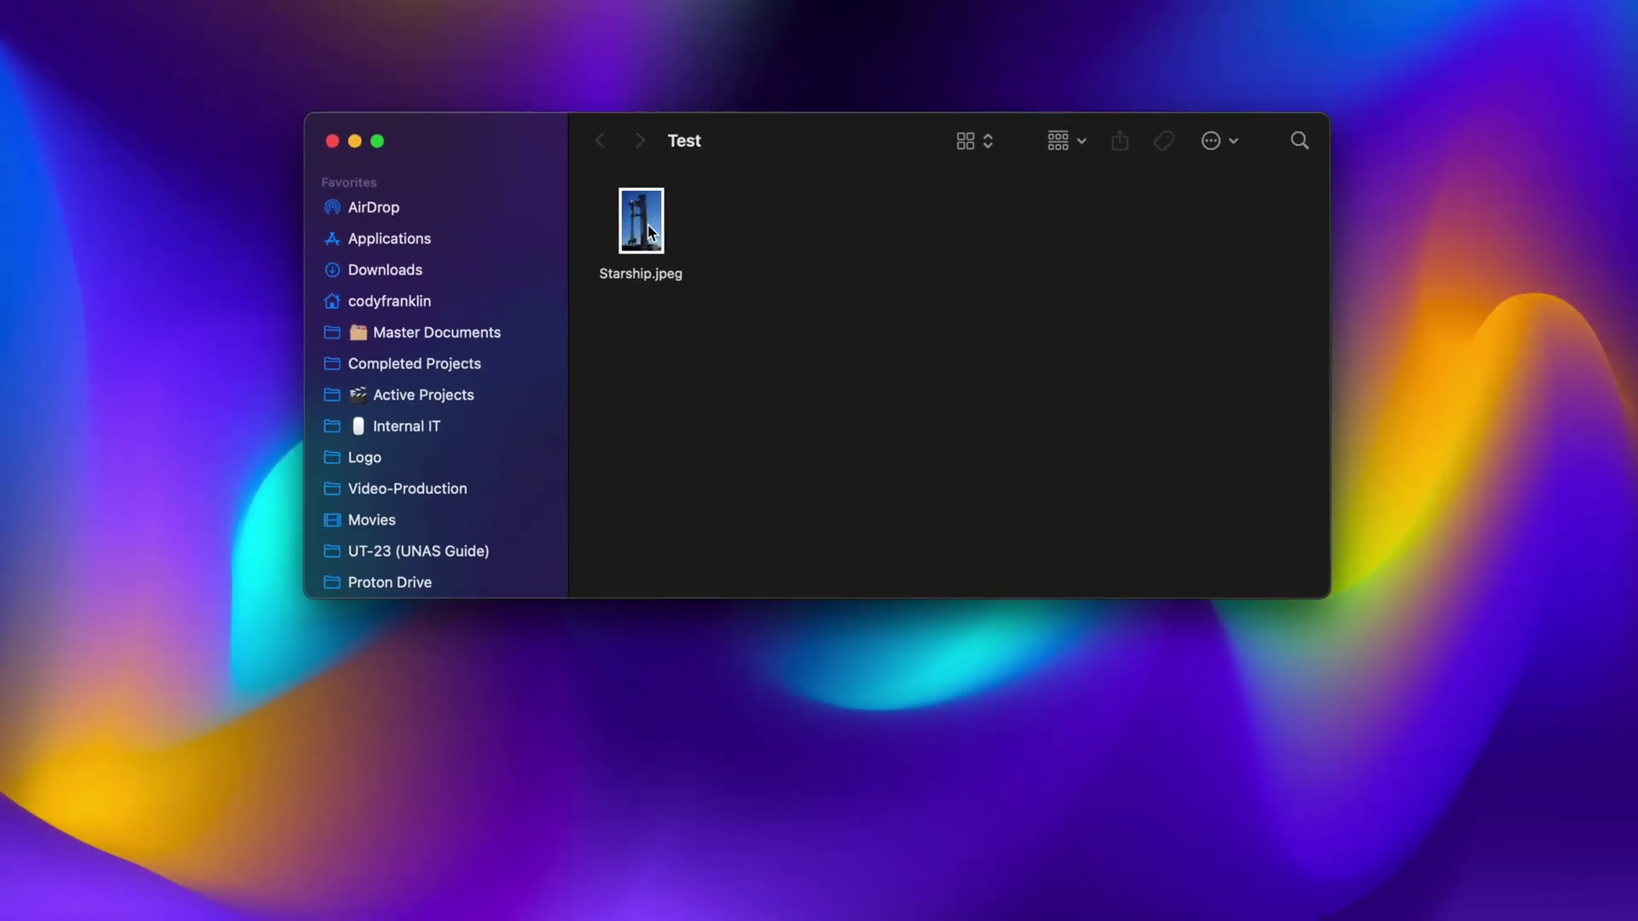
# Dismiss Starship.jpeg's context menu unchanged and show all shares on the 10.69.2.10 server
pyautogui.rightClick(648, 231)
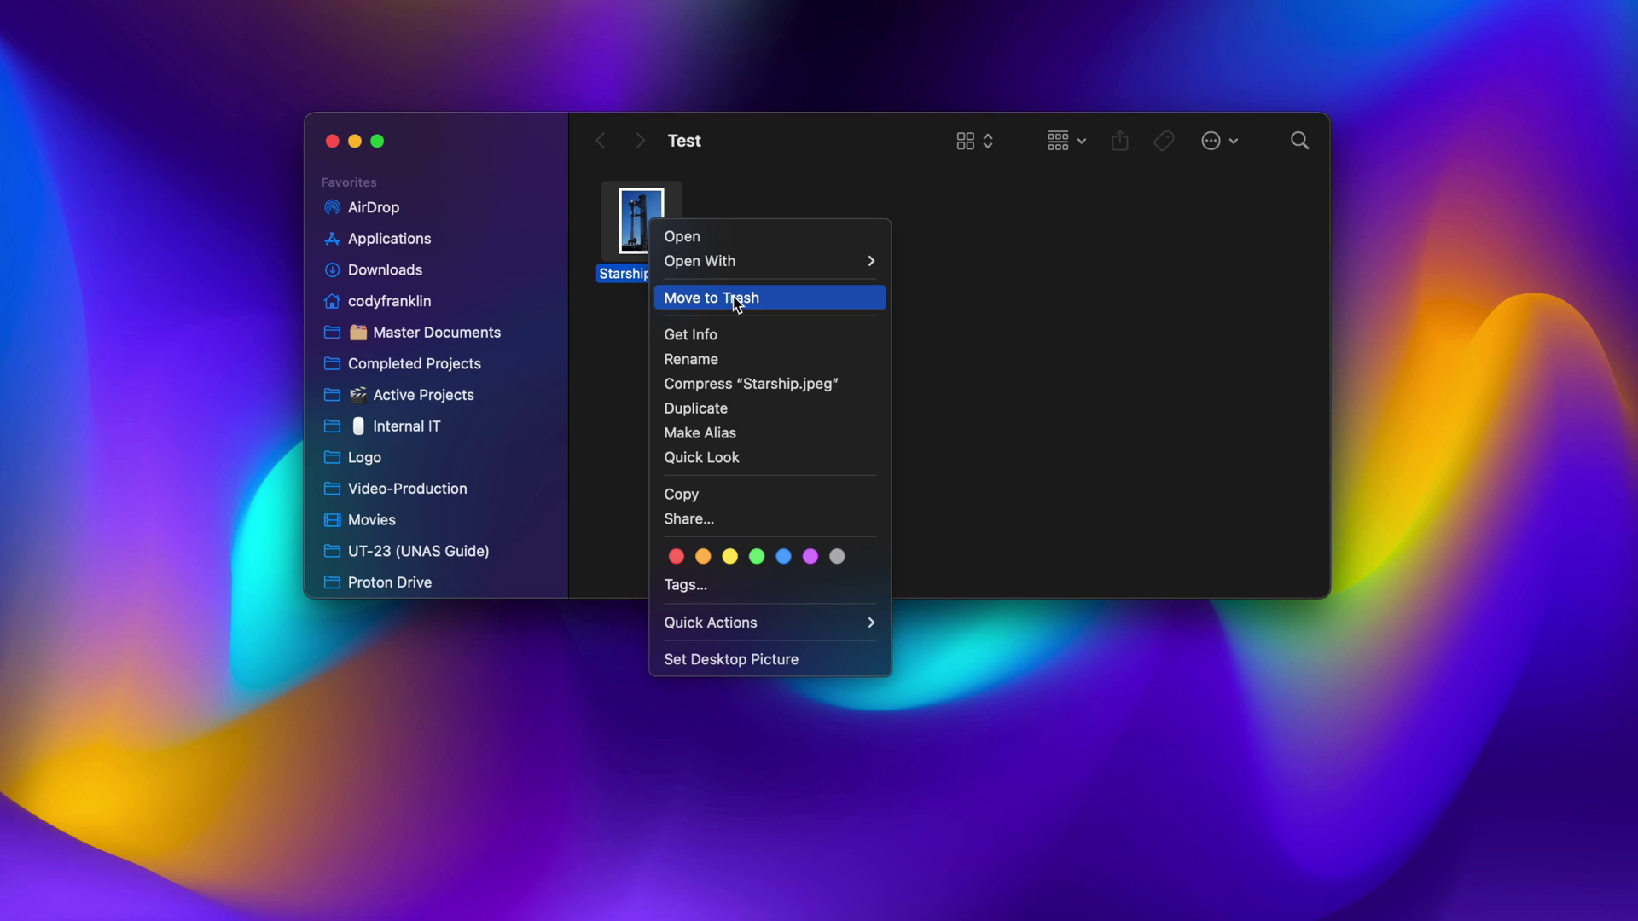
pyautogui.click(985, 380)
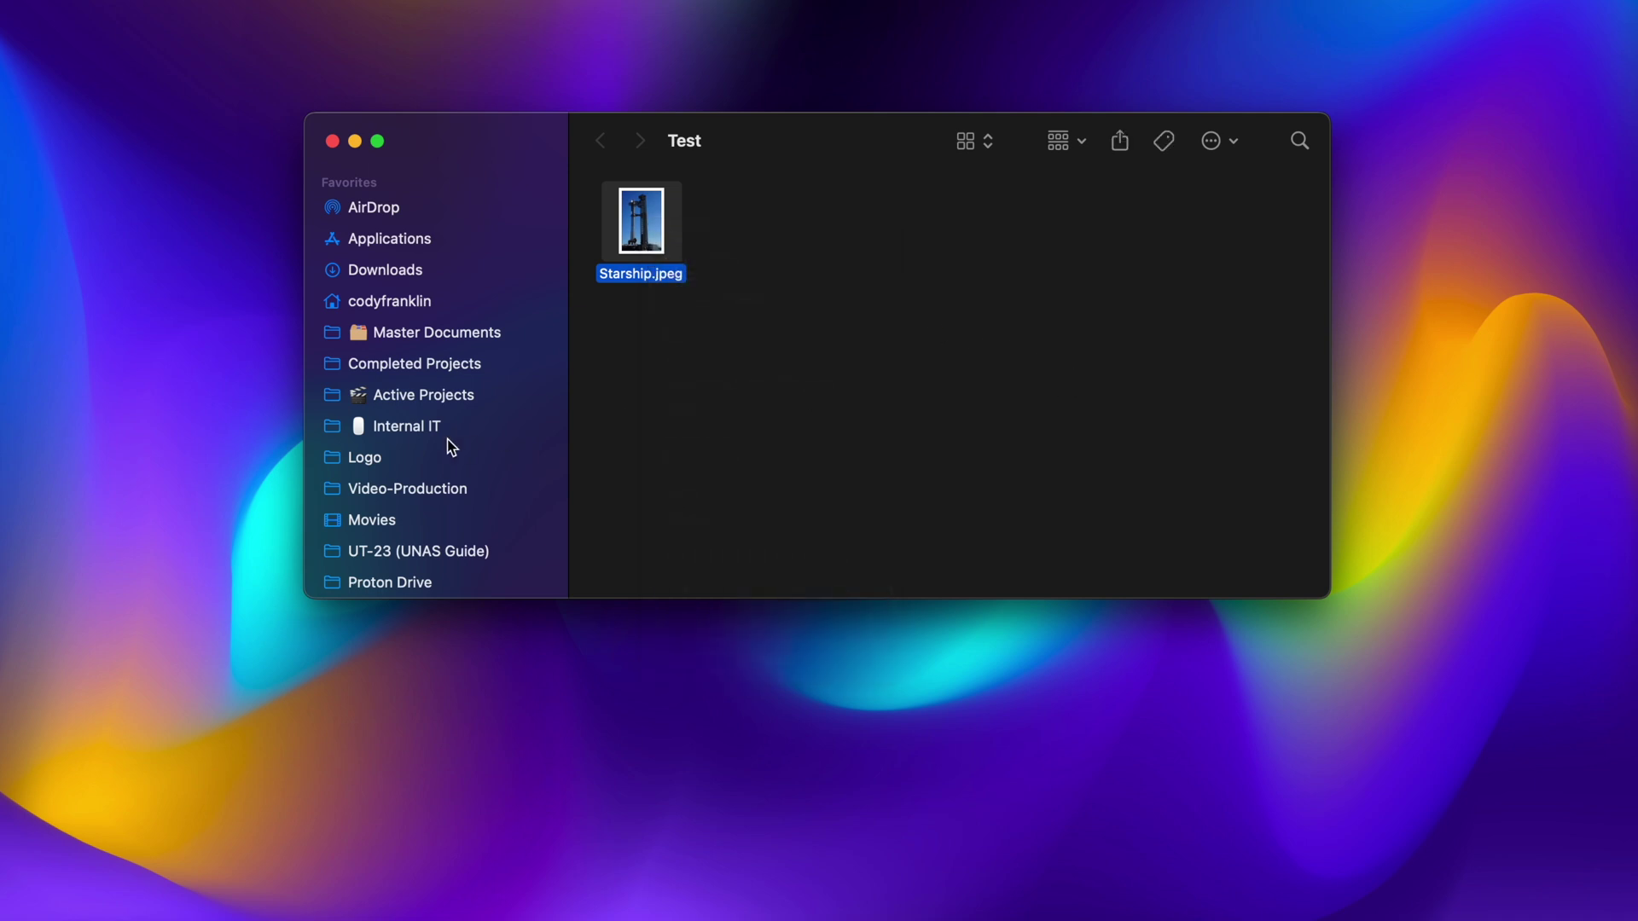
pyautogui.scroll(-10, 452, 445)
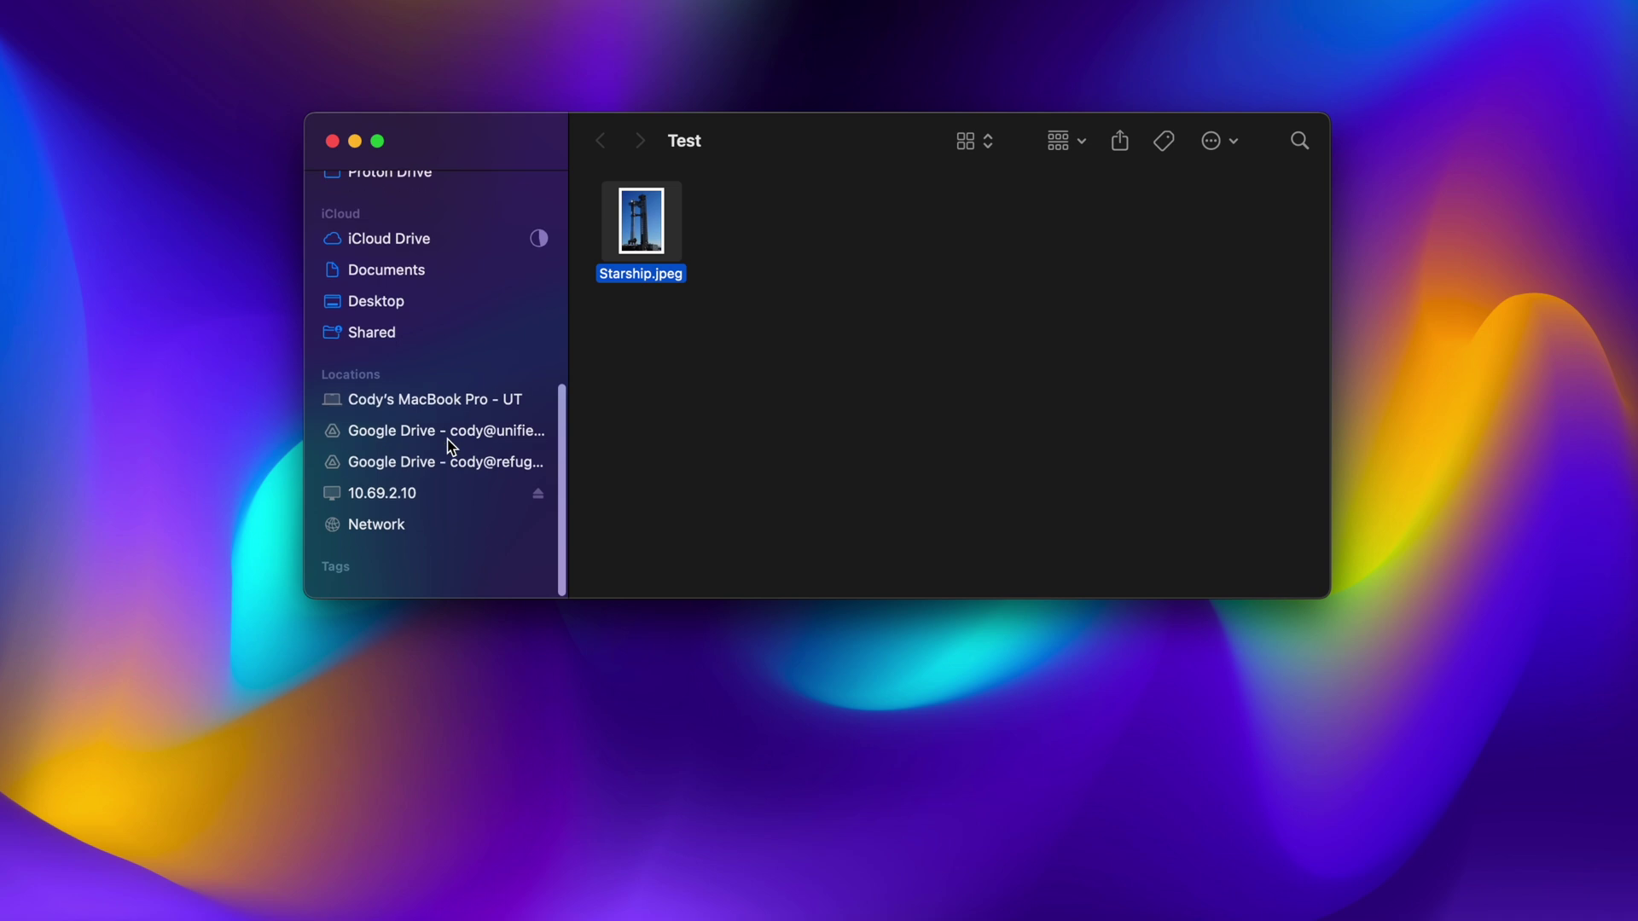
pyautogui.click(458, 505)
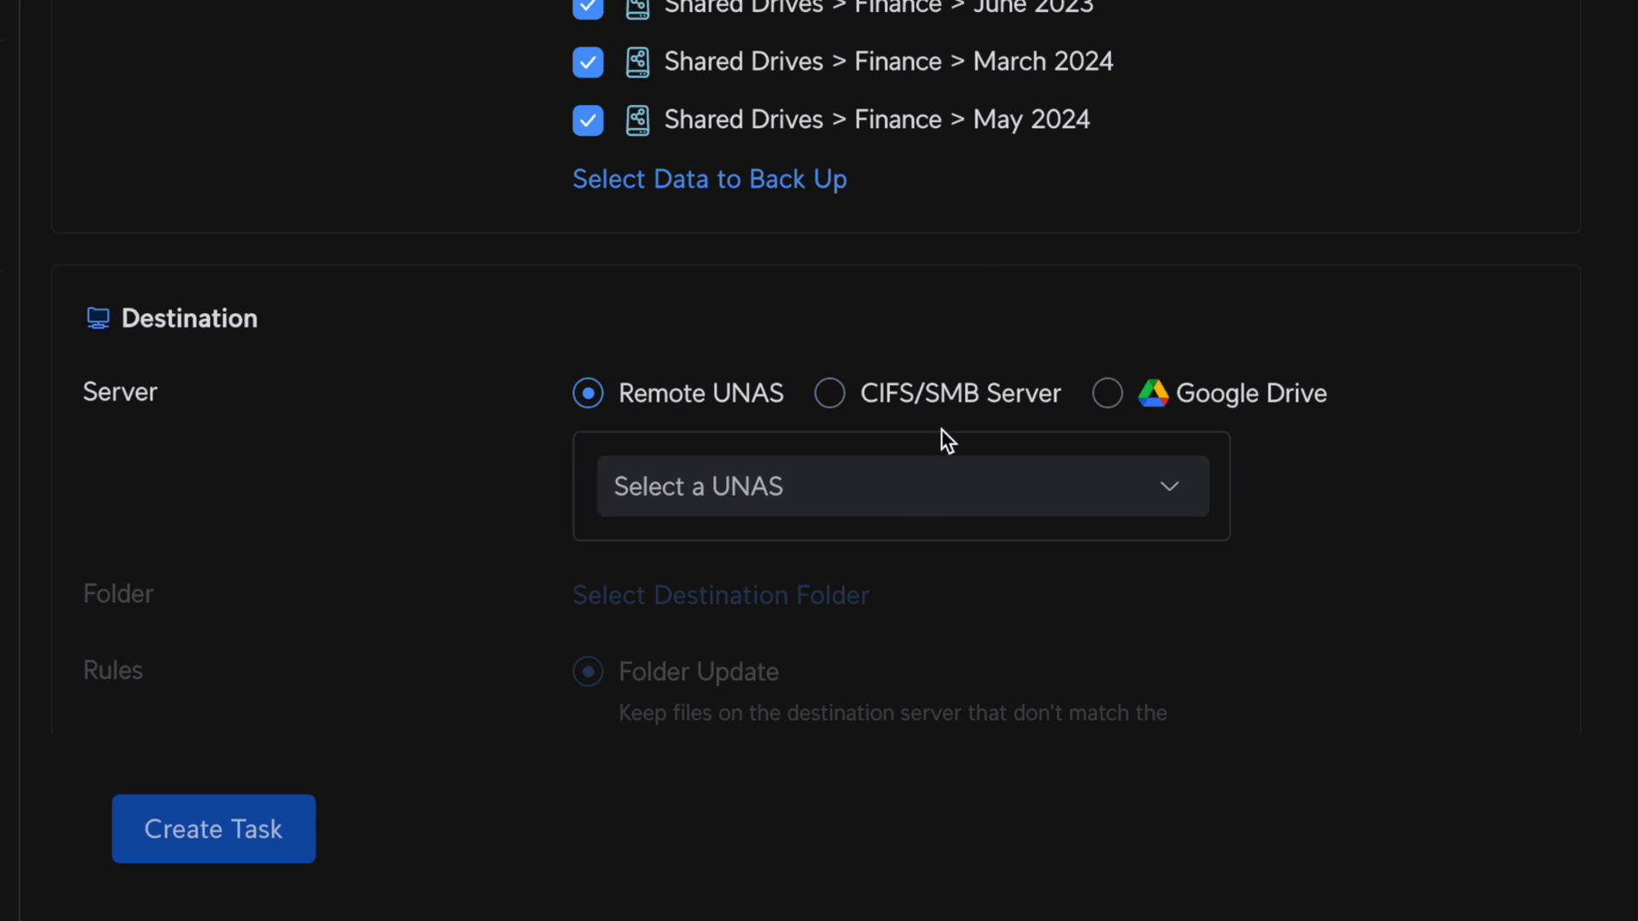
# Try CIFS/SMB Server and Google Drive as backup destinations, starting the Google account link
pyautogui.click(955, 401)
pyautogui.scroll(-3, 951, 393)
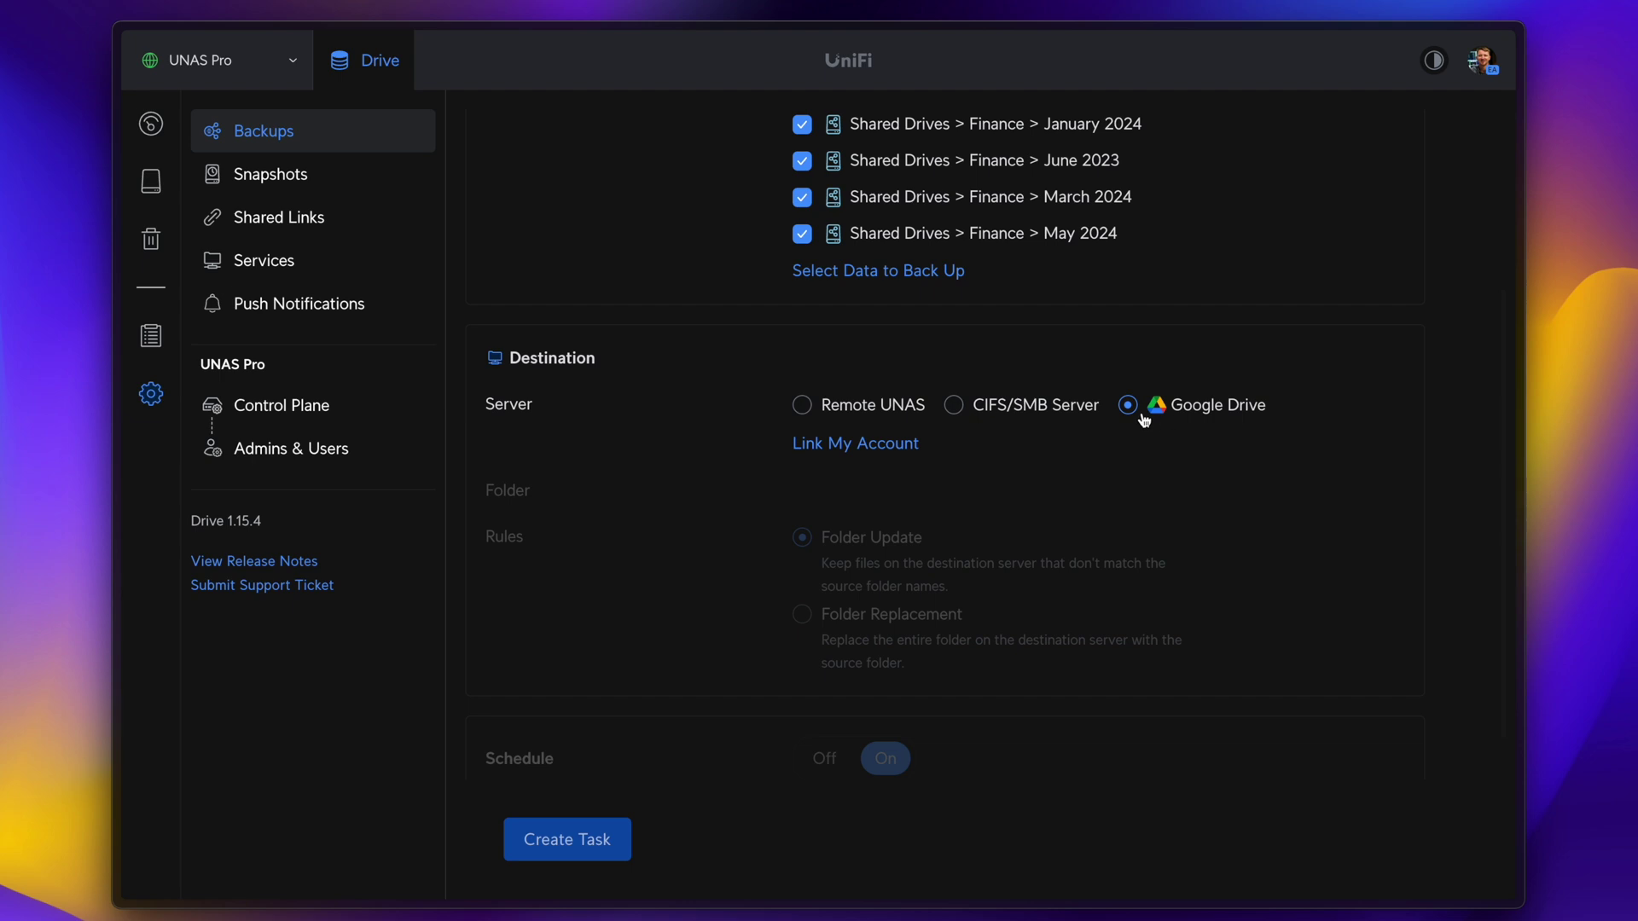
pyautogui.click(813, 443)
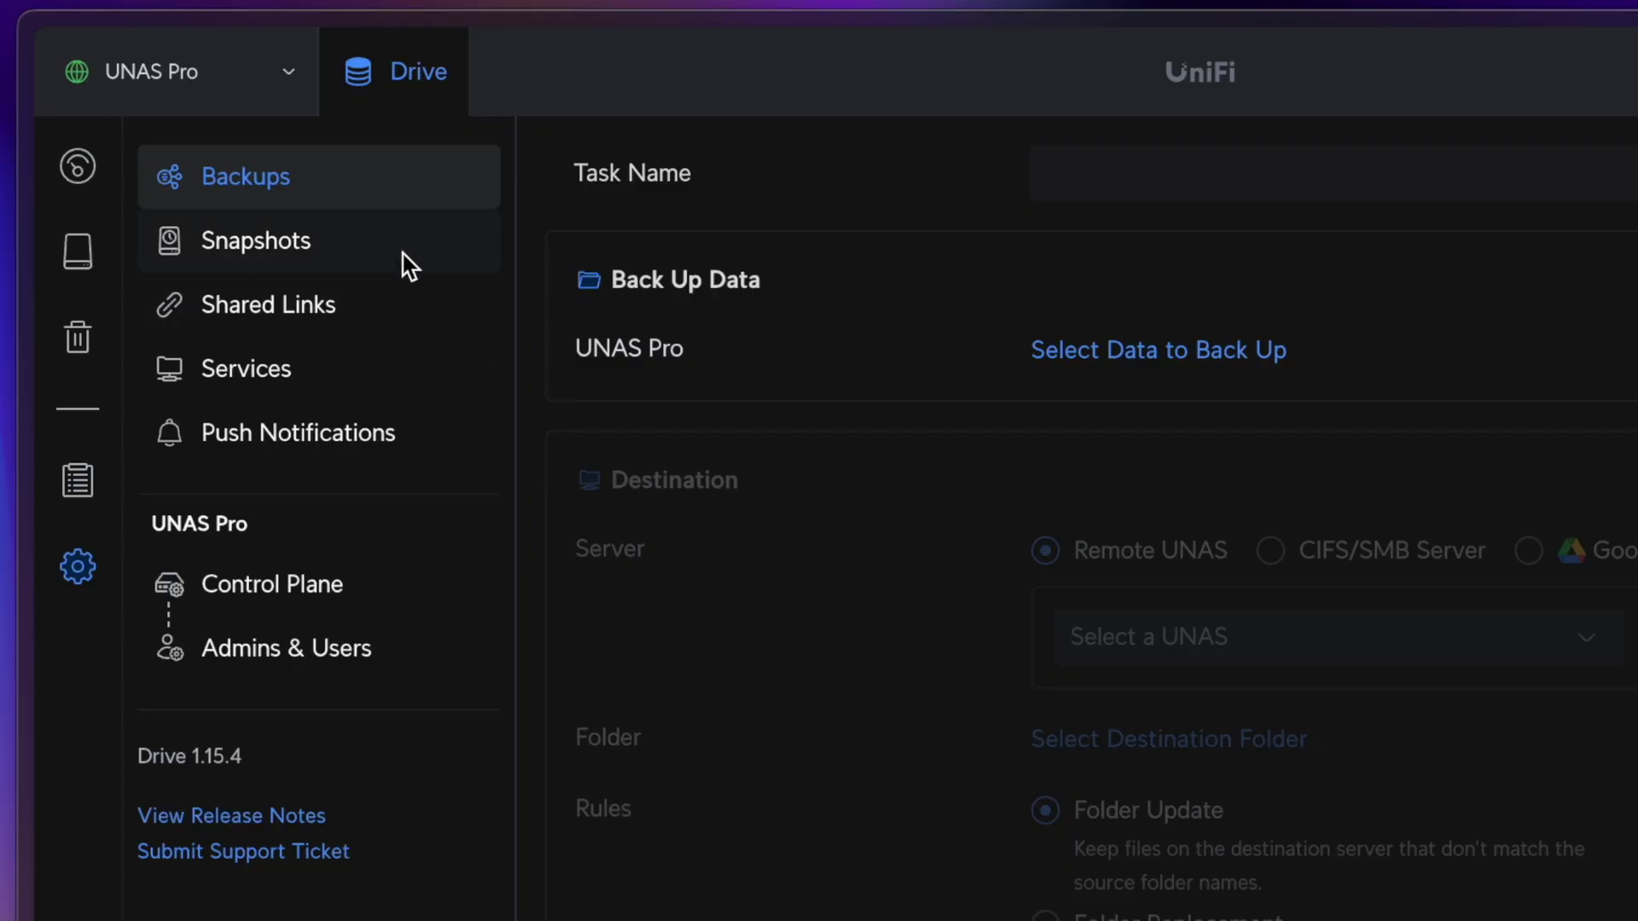
# Review per-drive snapshot settings and the shared links list, switching it to Manage mode
pyautogui.click(402, 247)
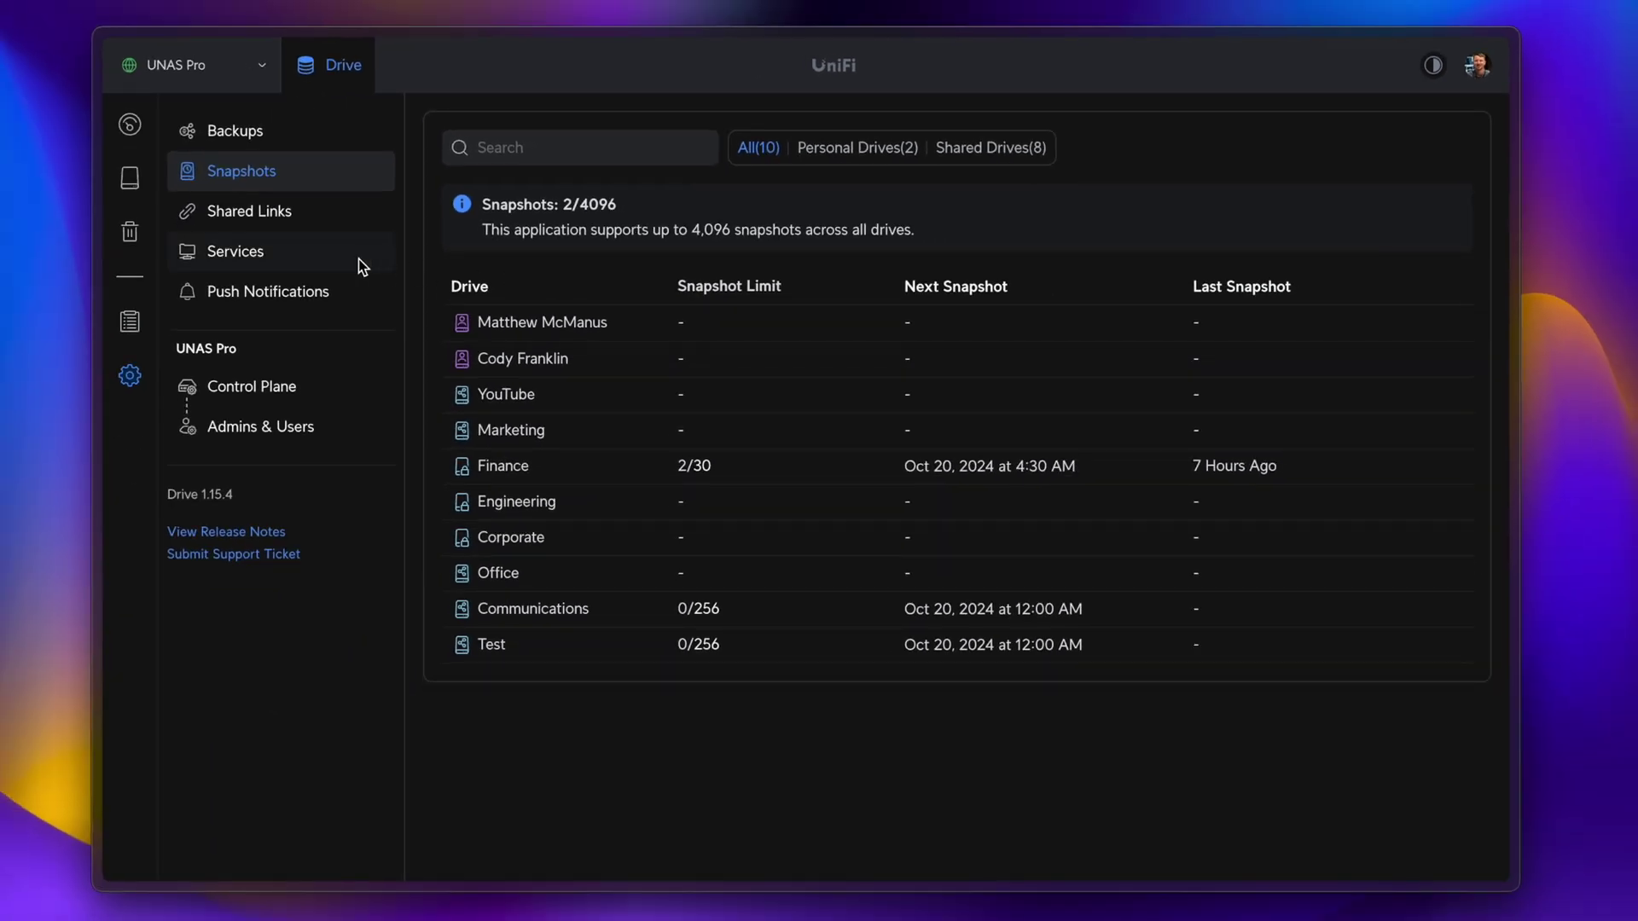
pyautogui.click(314, 220)
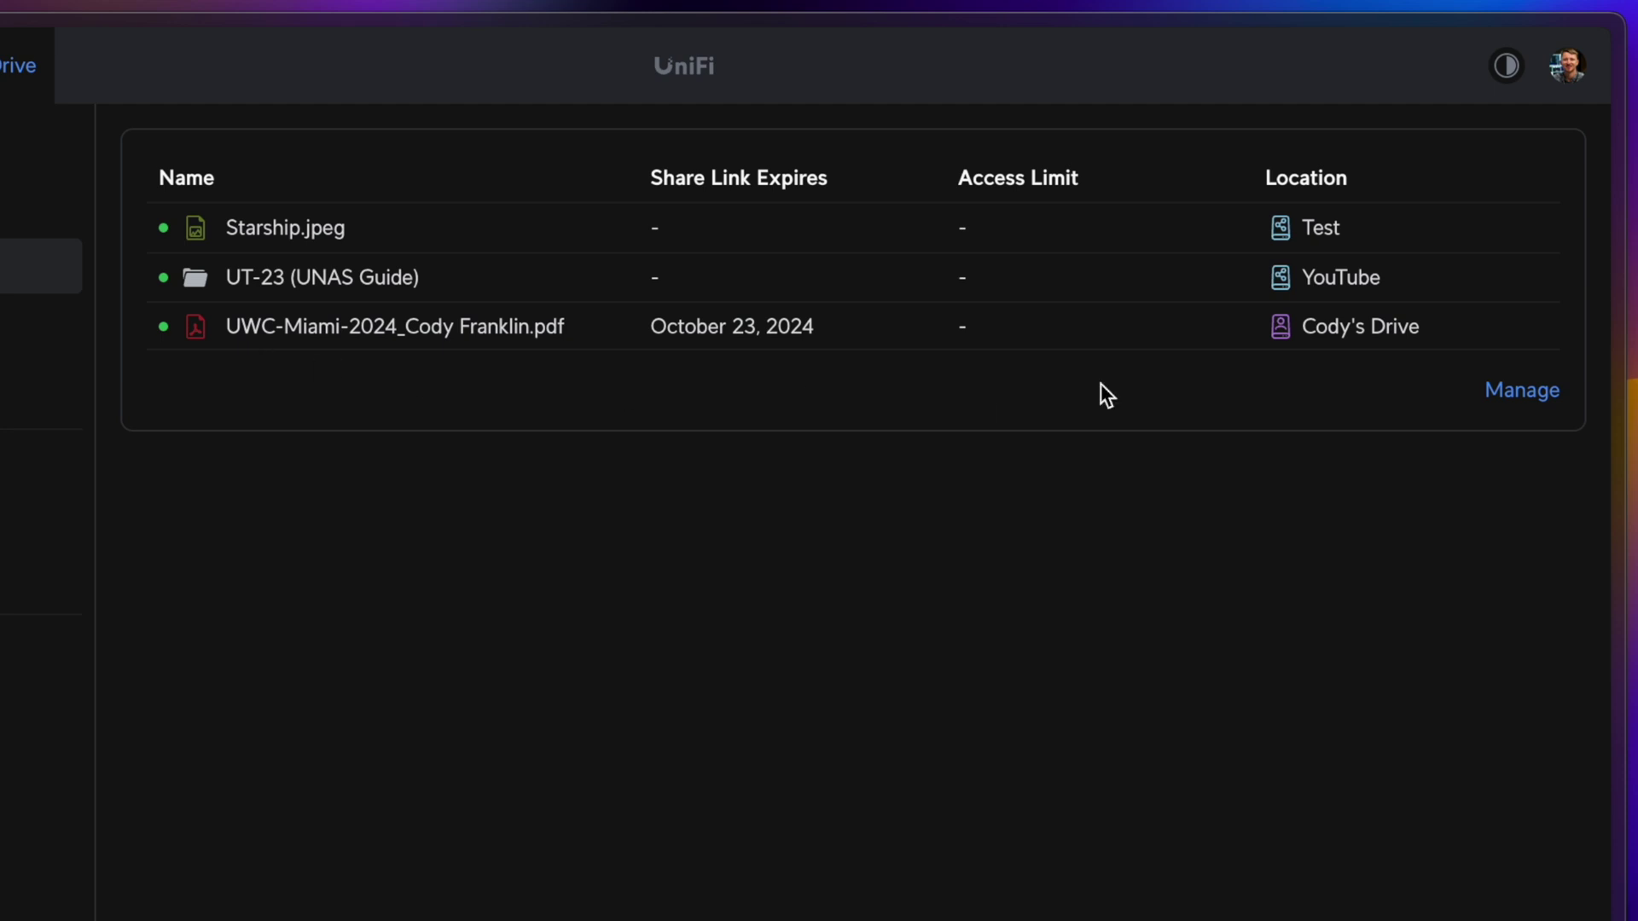
pyautogui.click(1518, 391)
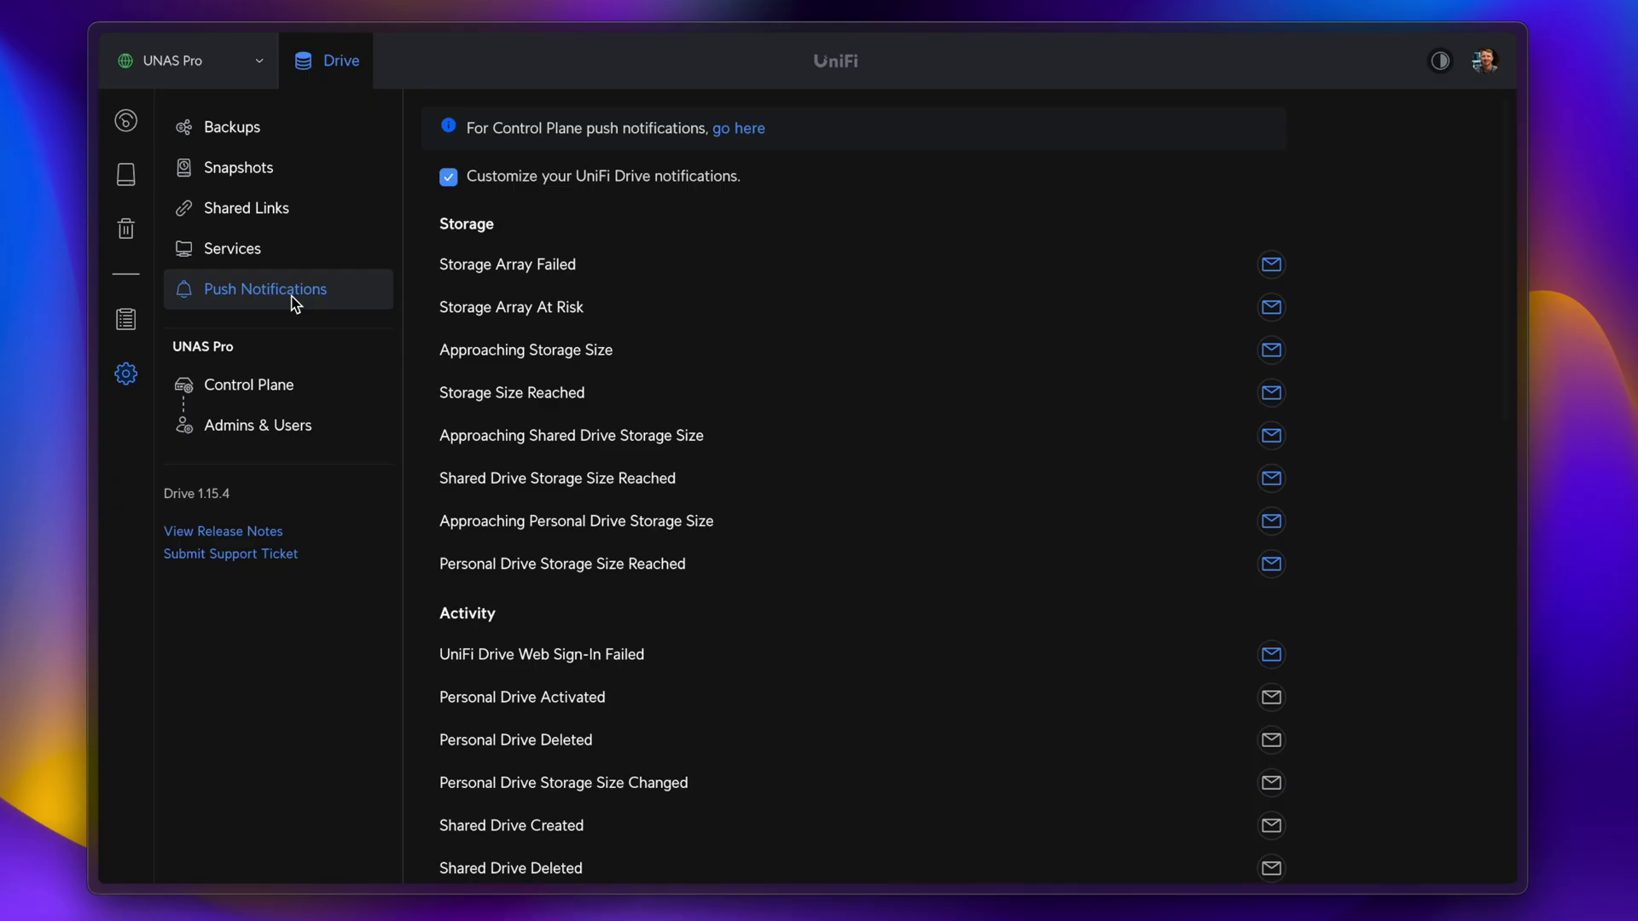
# Check on the Control Plane page that UniFi OS 4.1.4 and Drive 1.15.4 are up to date
pyautogui.click(299, 386)
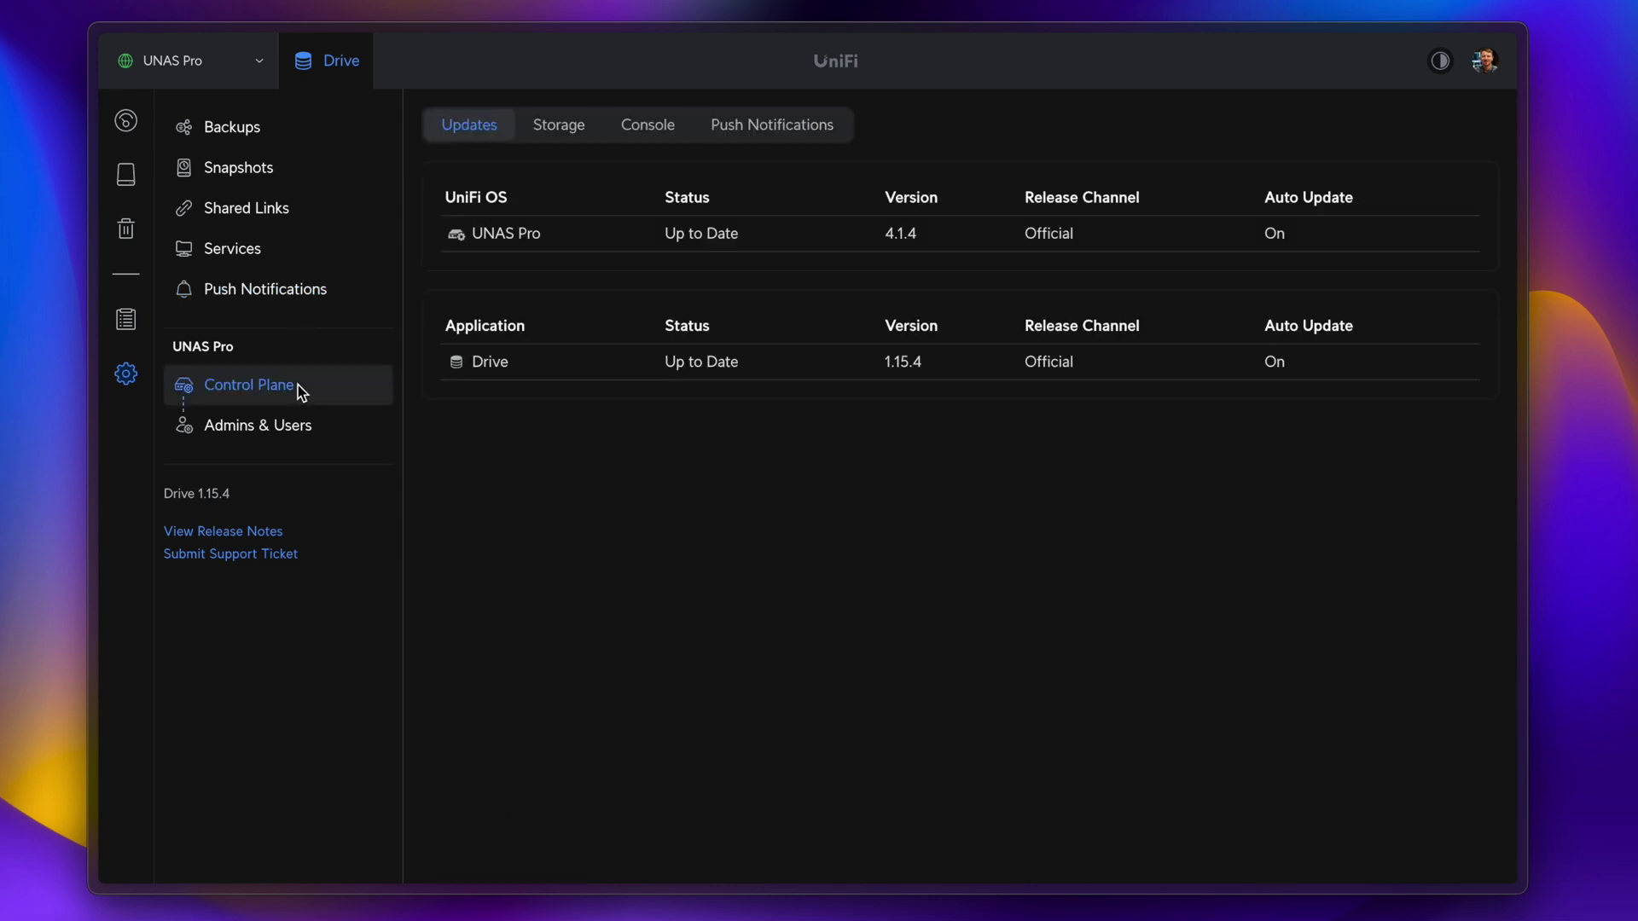
# Review the admins list, then view the Identity Endpoint settings with File Access enabled
pyautogui.click(290, 426)
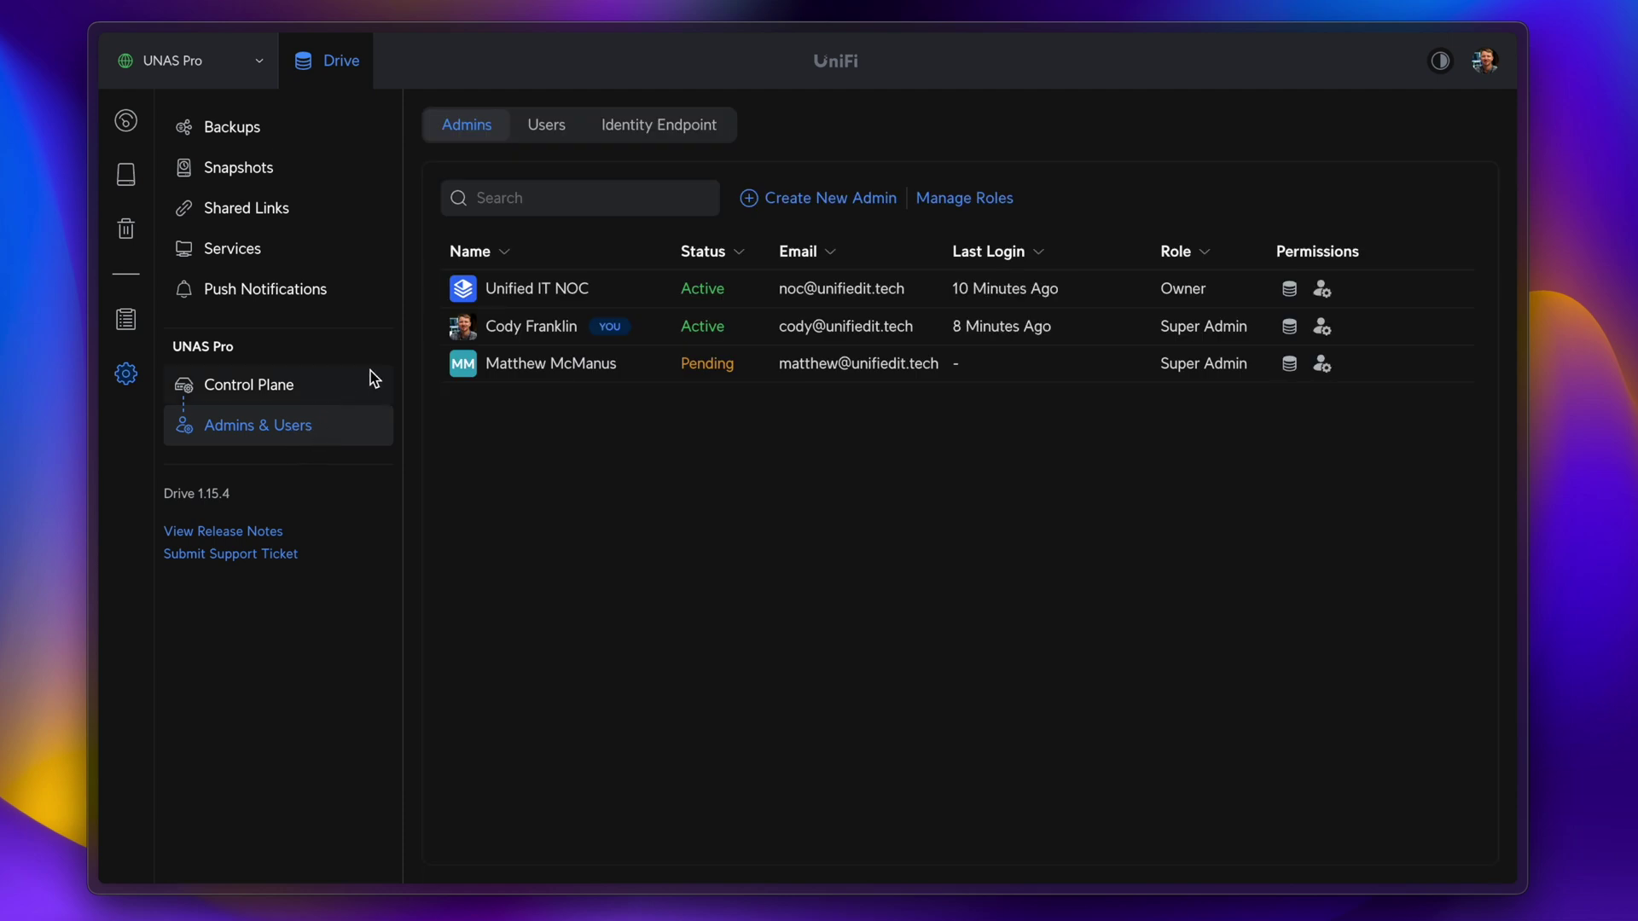
pyautogui.click(685, 124)
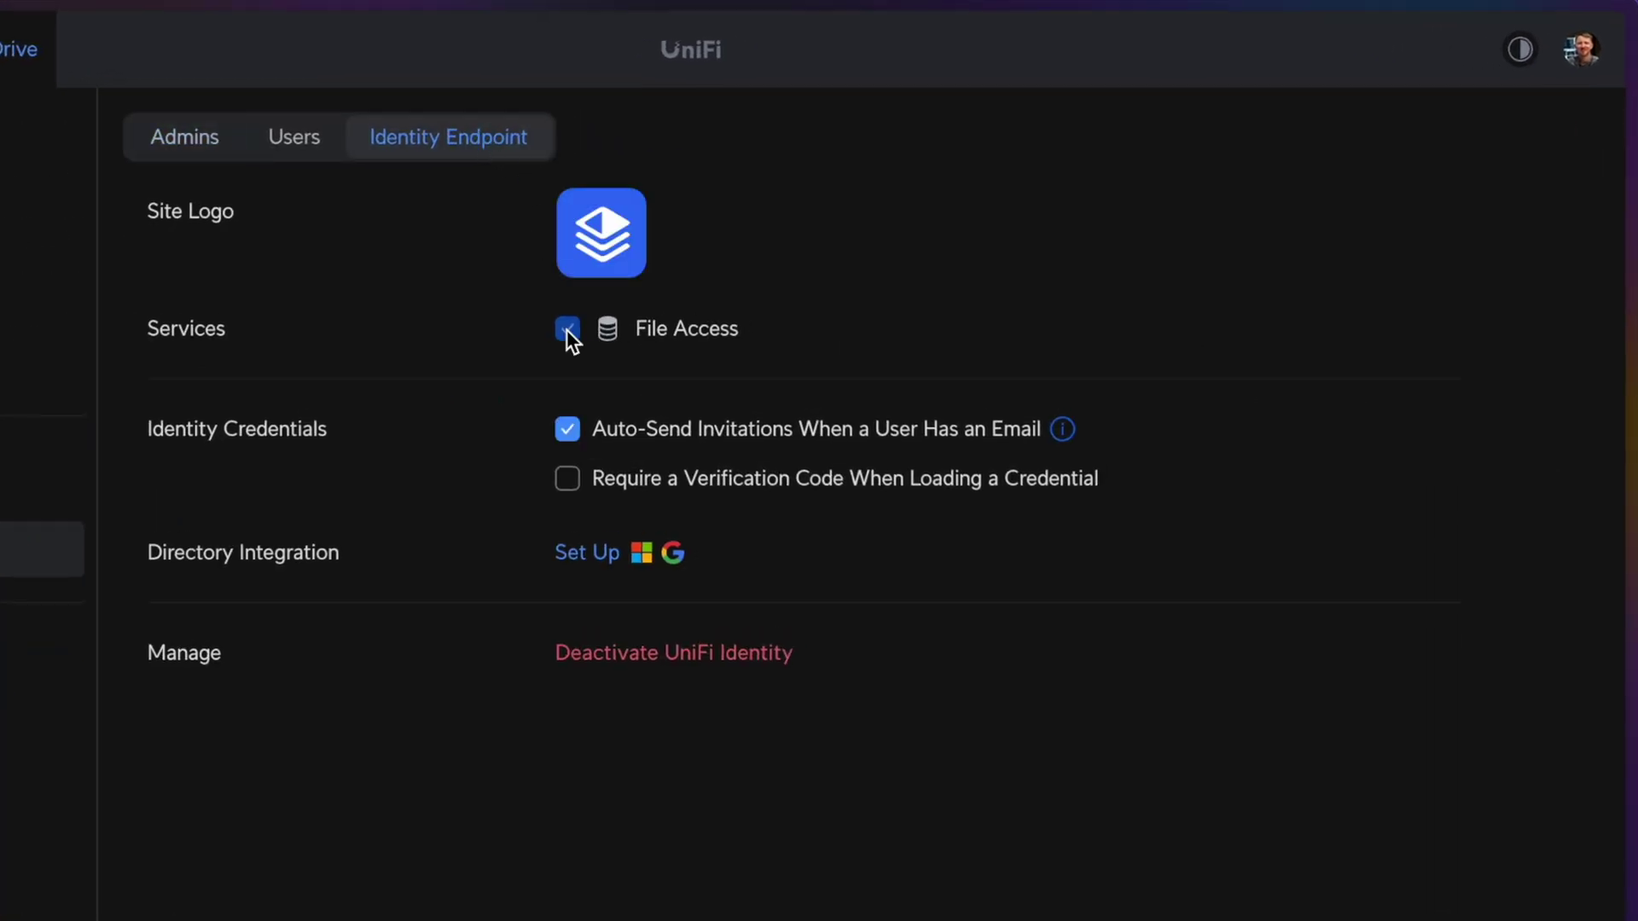